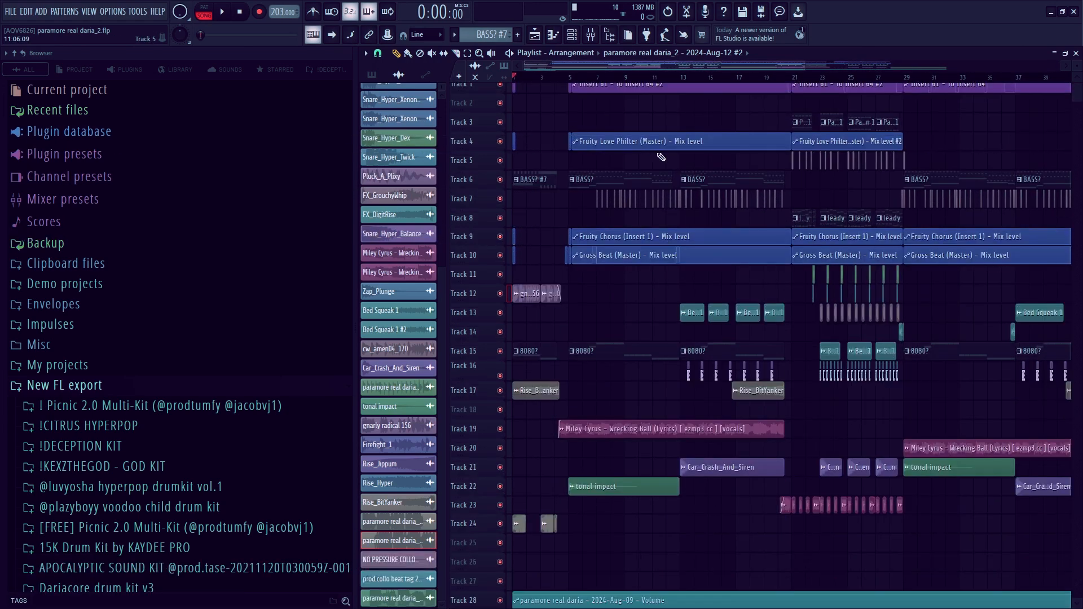
Step: Look over the full playlist arrangement and save the project
scroll(659, 156, up, 2)
scroll(653, 146, down, 3)
scroll(683, 163, down, 4)
key(ctrl+s)
scroll(631, 192, up, 2)
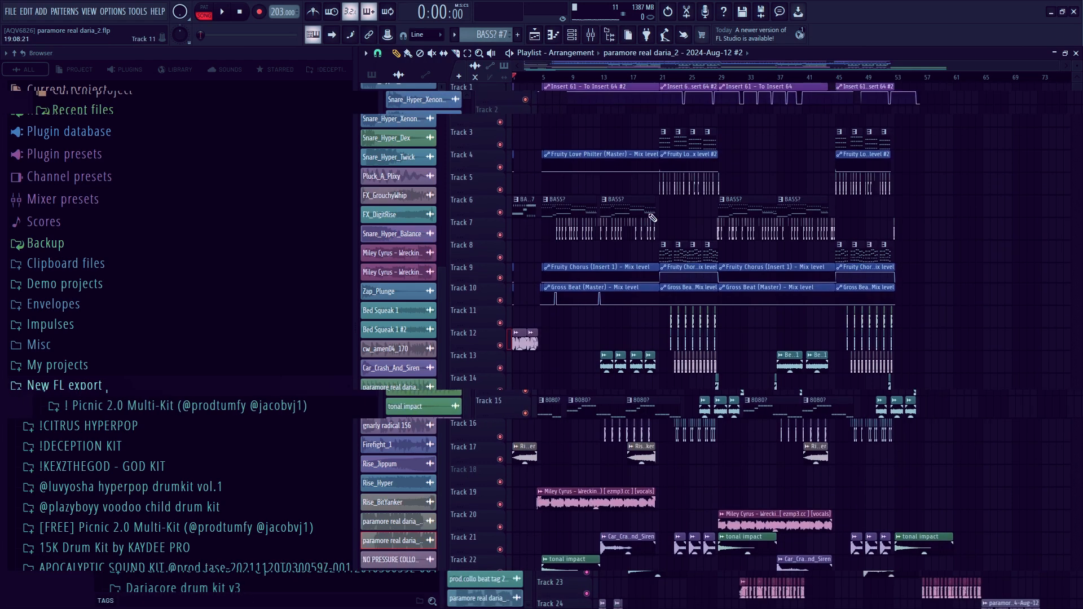
scroll(611, 212, up, 3)
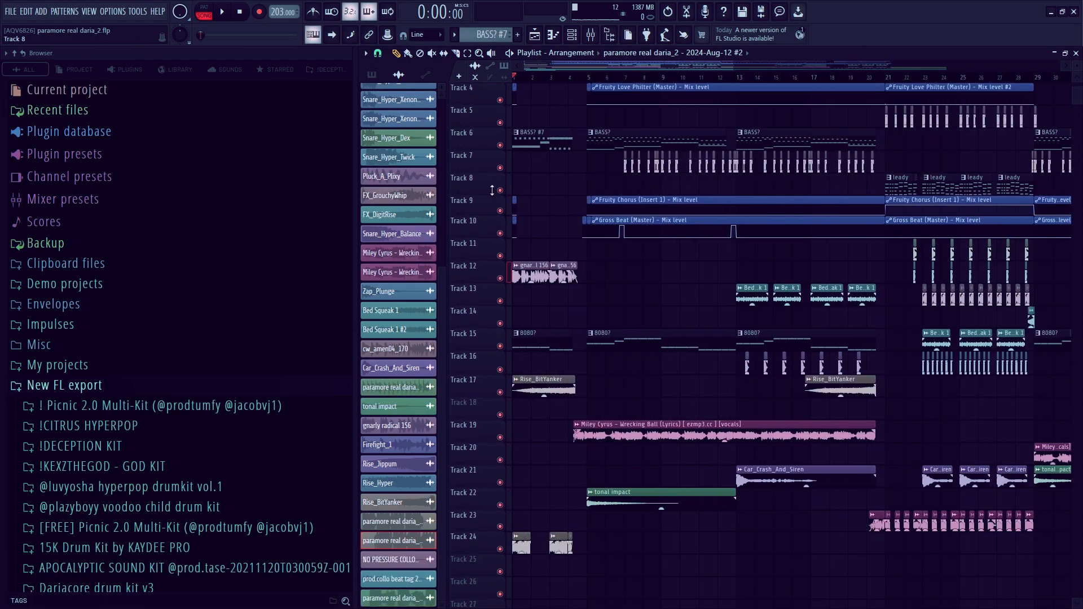
Step: Solo Track 10, then re-enable Tracks 9, 4 and 1 so only the automation tracks are active in the playlist
right_click(500, 232)
click(500, 212)
scroll(501, 216, up, 3)
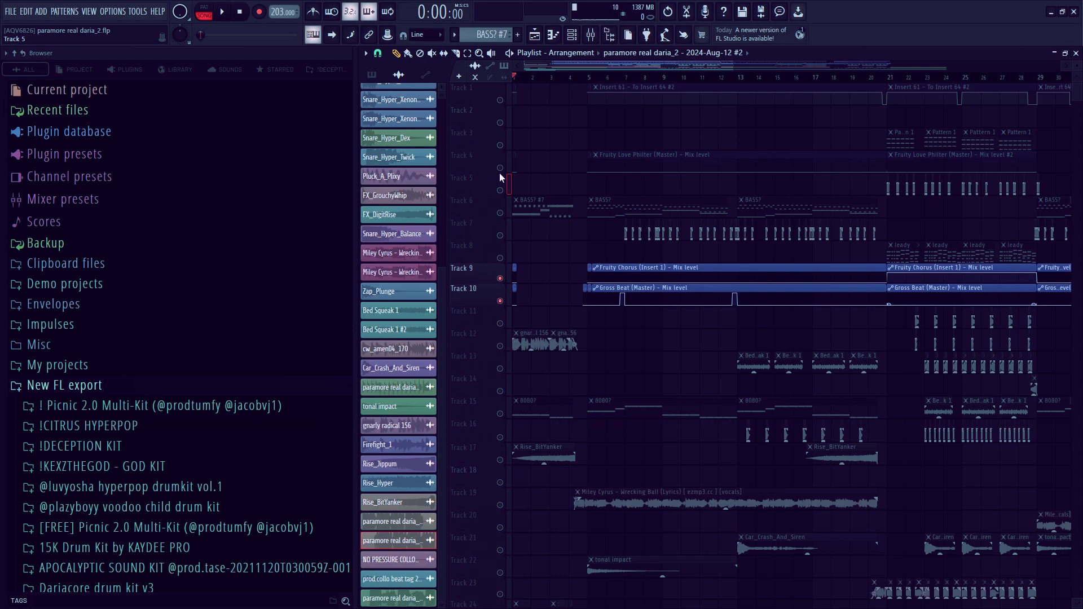
click(499, 167)
click(500, 100)
scroll(567, 214, down, 6)
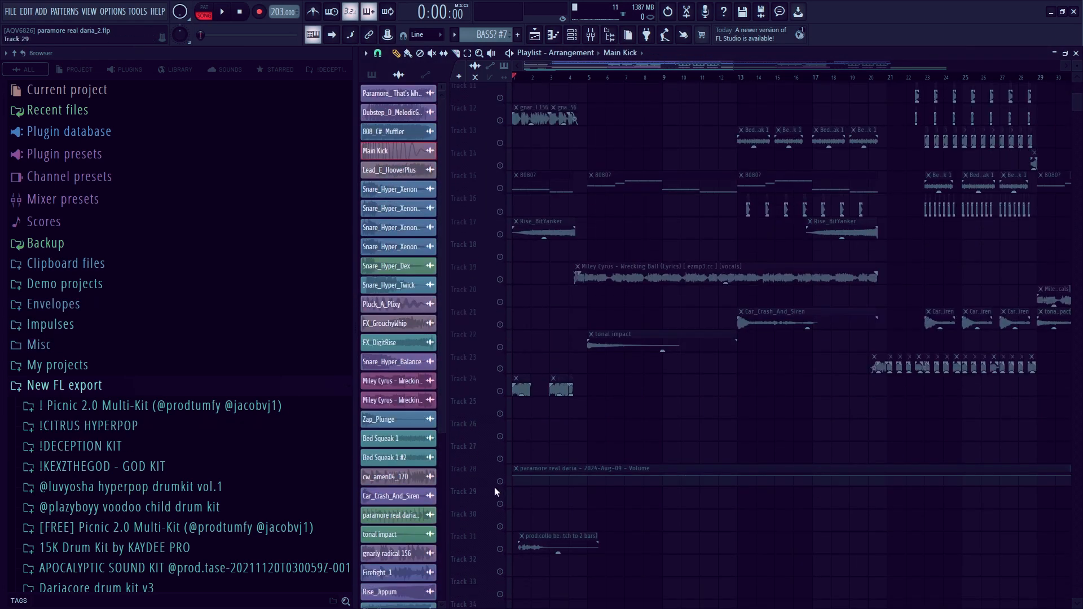
scroll(610, 462, up, 6)
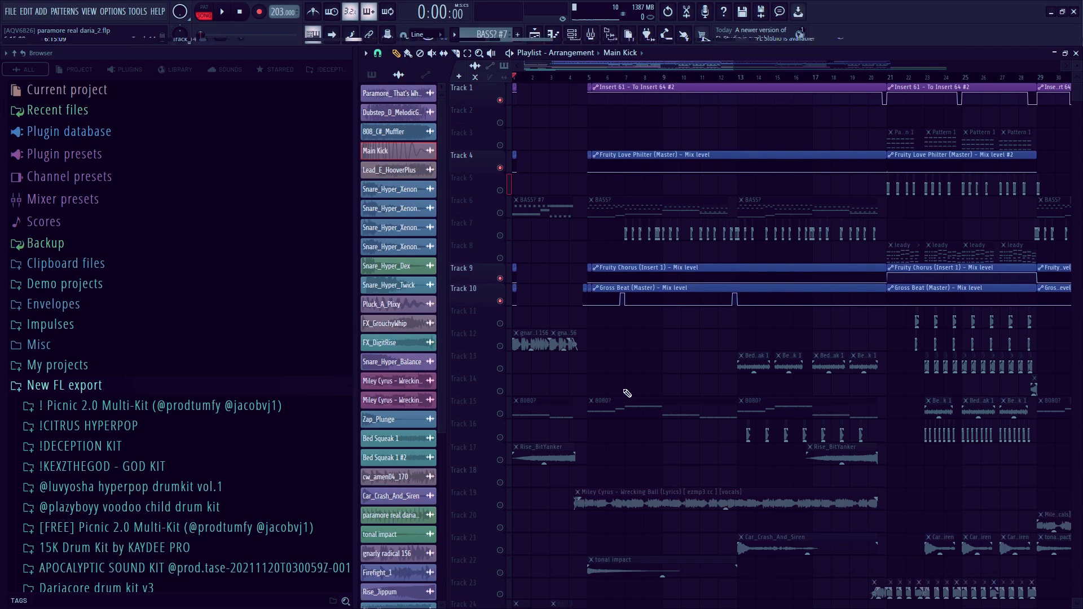
Step: Open the BASS? clip at bar 5 of Track 6 in the piano roll, play it, and return to the playlist
scroll(592, 126, up, 4)
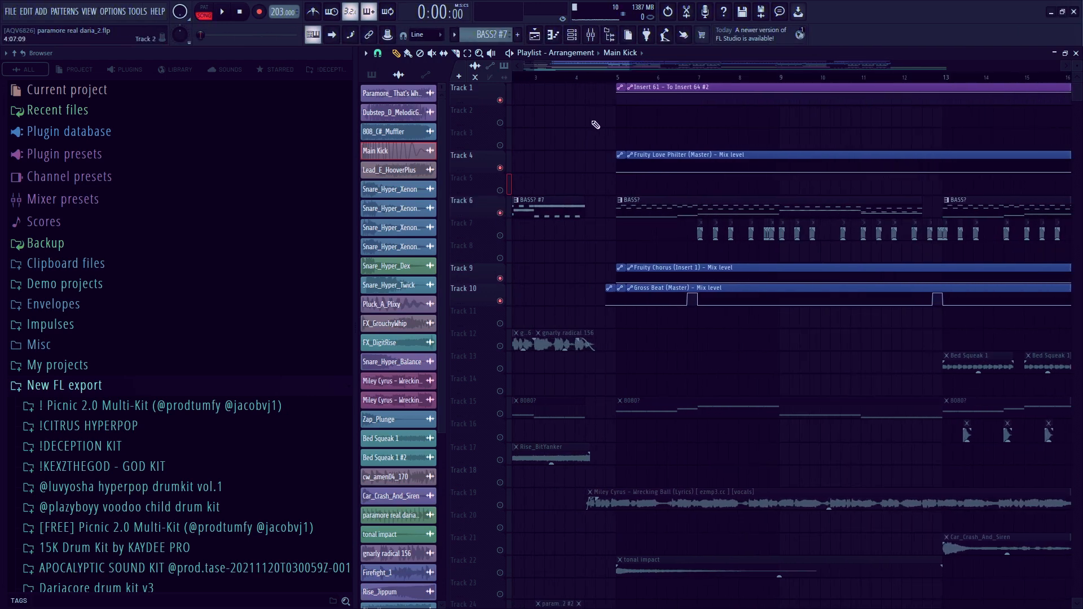
scroll(670, 202, up, 2)
double_click(672, 202)
key(space)
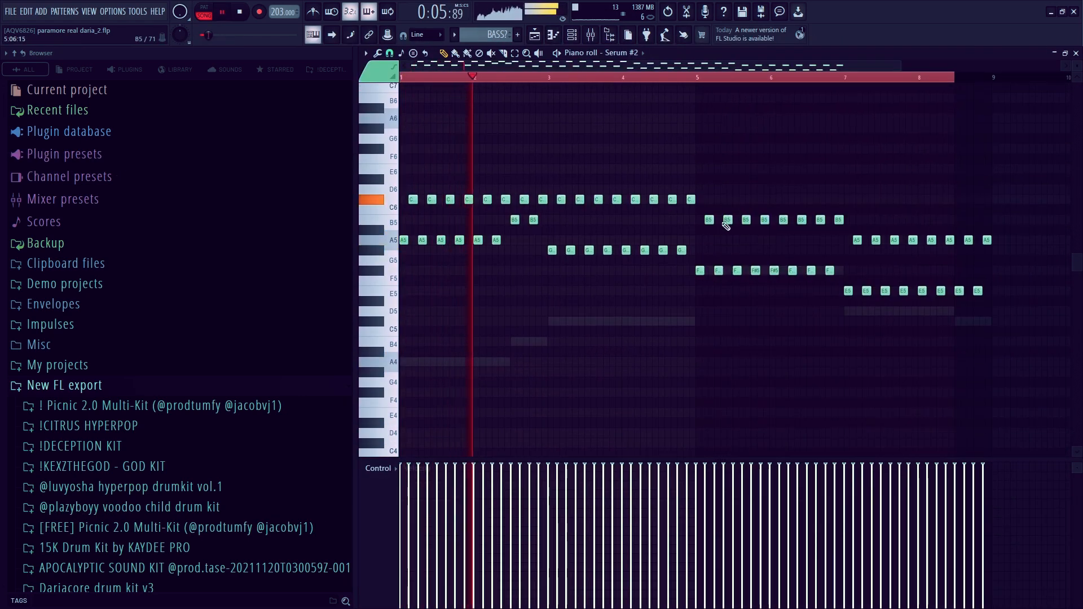
click(1076, 54)
Step: Examine the kick clips on Track 7 and the Gross Beat automation on Track 10 around bars 5 to 9
scroll(581, 438, down, 3)
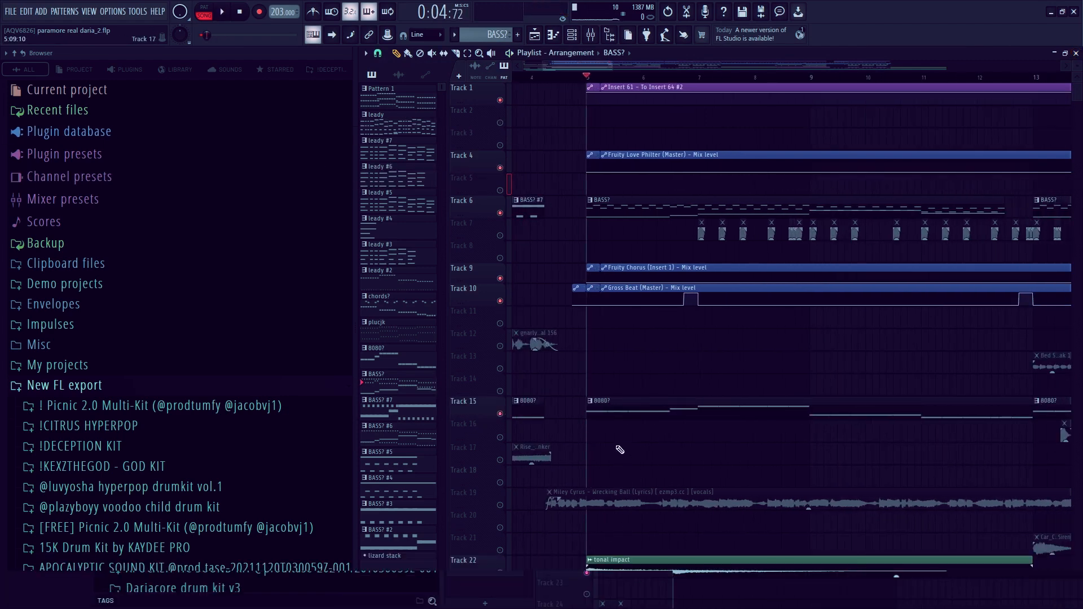
scroll(618, 450, down, 3)
scroll(596, 241, up, 3)
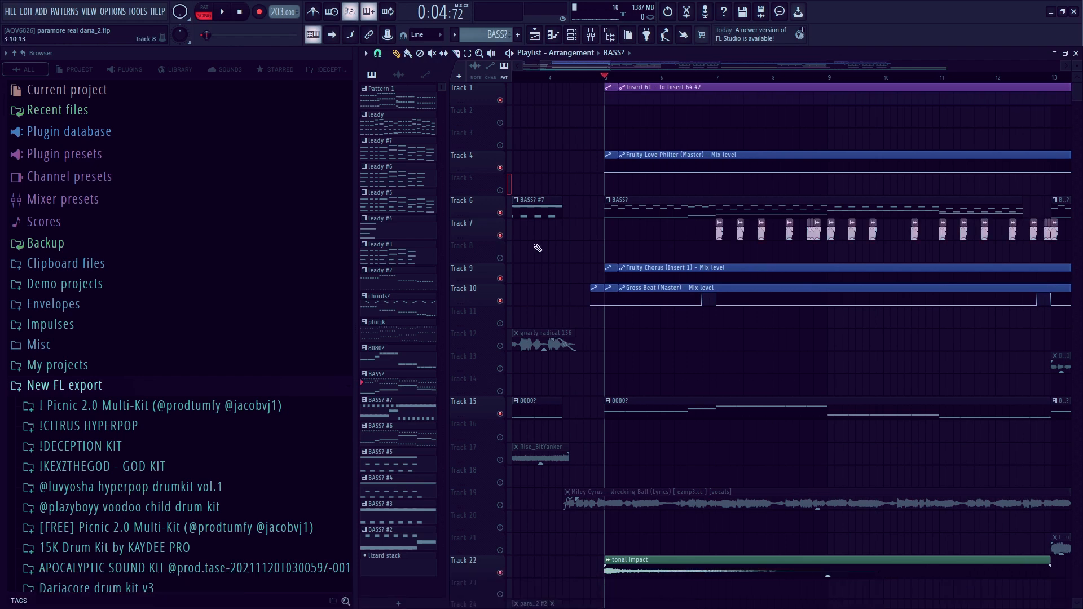
scroll(699, 242, up, 4)
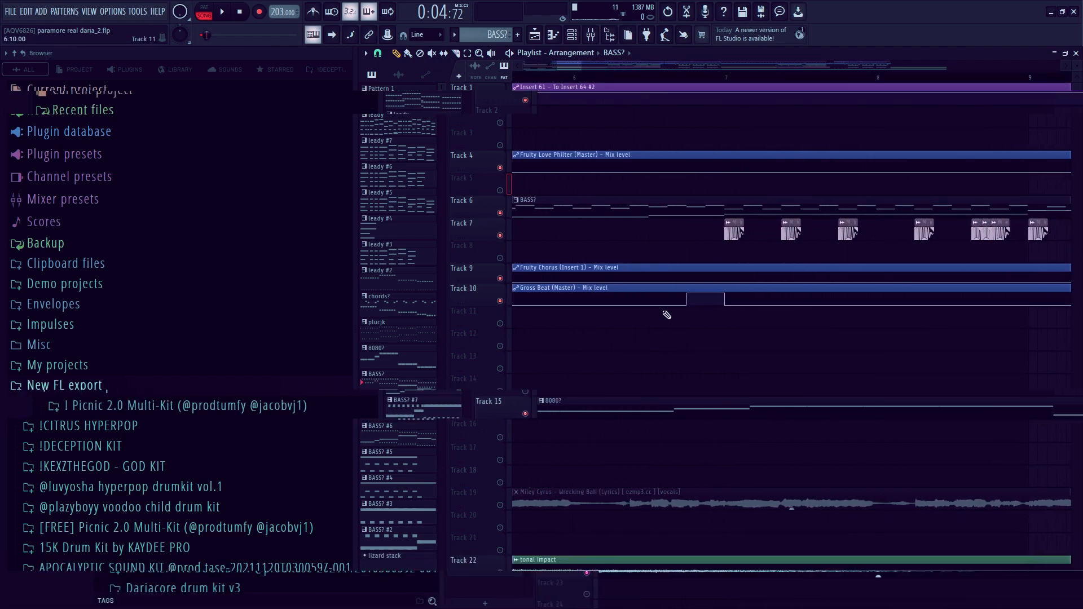
scroll(693, 233, down, 2)
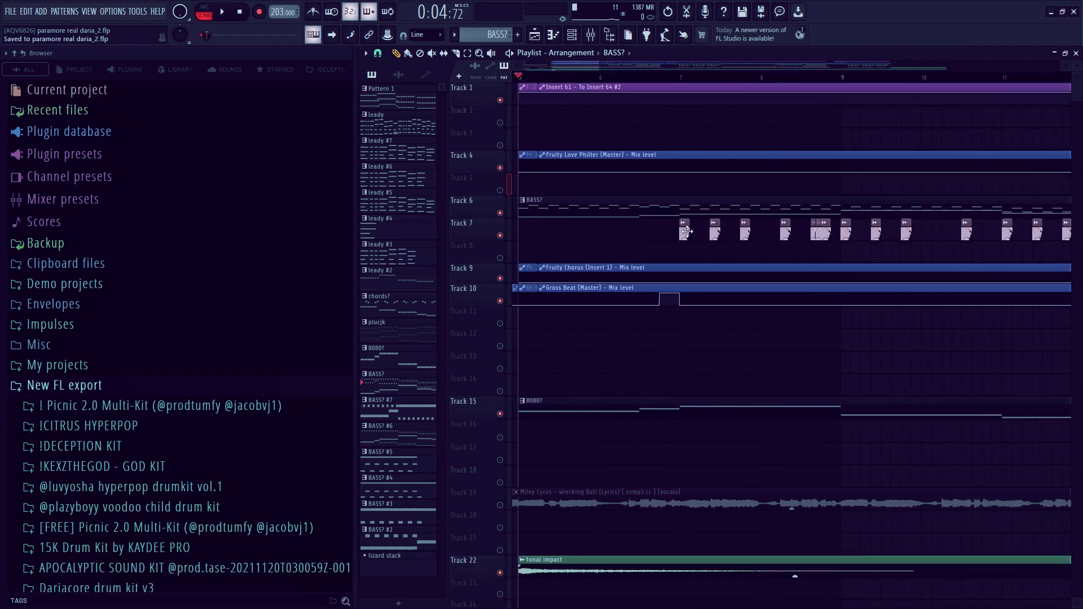
scroll(597, 243, up, 1)
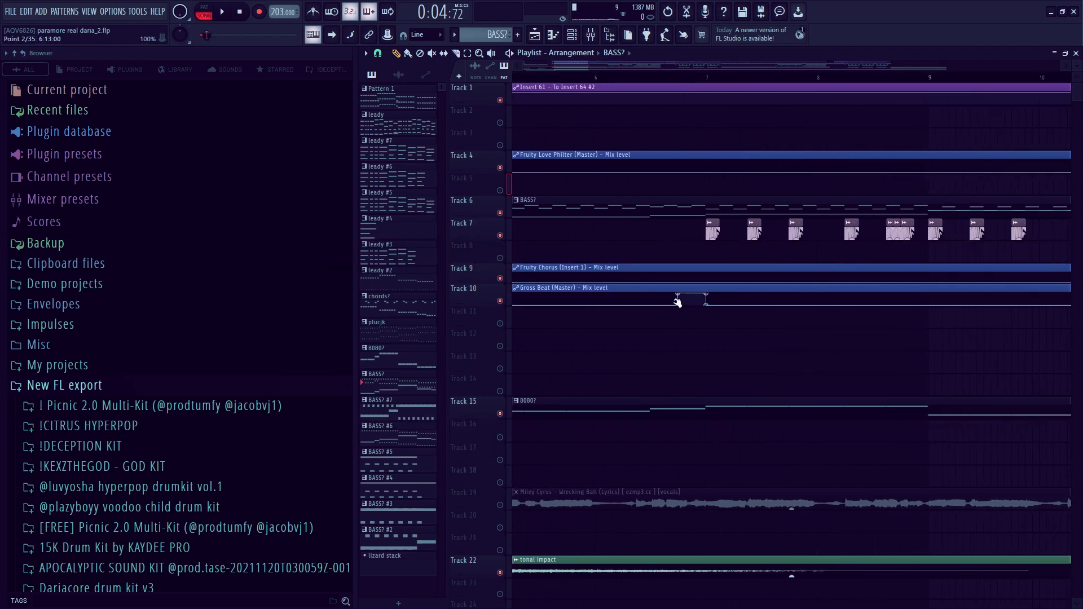
scroll(681, 294, down, 2)
scroll(570, 136, up, 3)
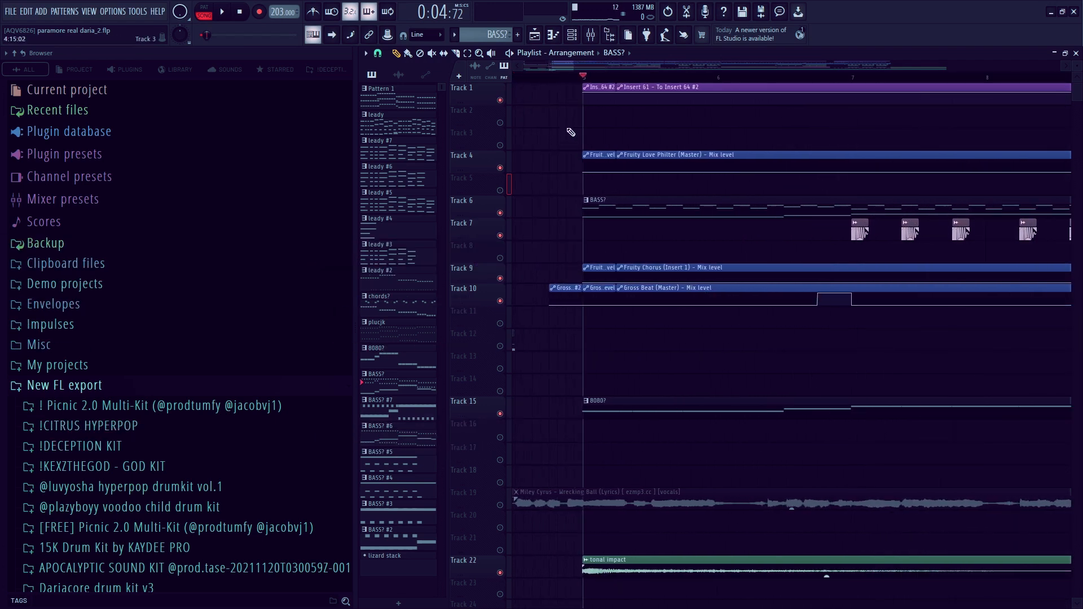
Step: Play the arrangement from bar 5 and follow the bass, kick and tonal impact clips up to bar 13
key(space)
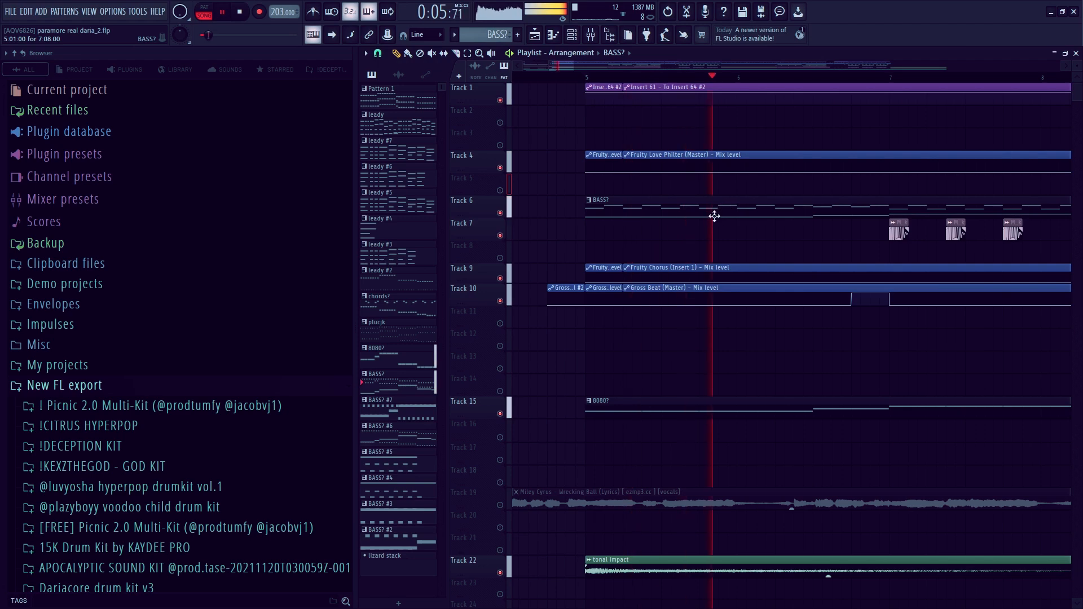
scroll(716, 214, down, 3)
scroll(779, 266, down, 2)
scroll(654, 261, down, 3)
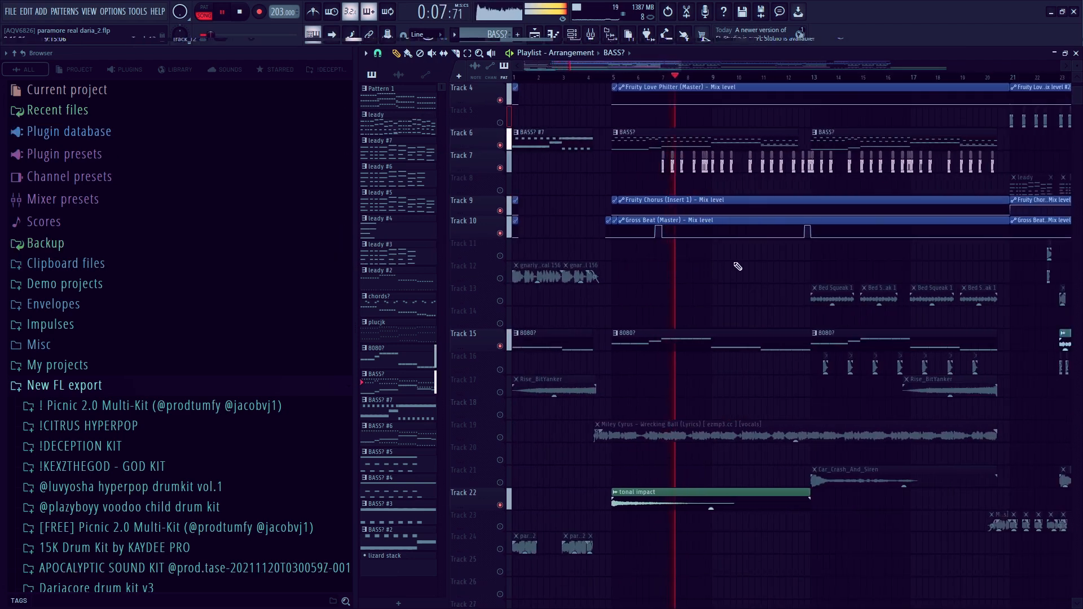
scroll(761, 225, up, 4)
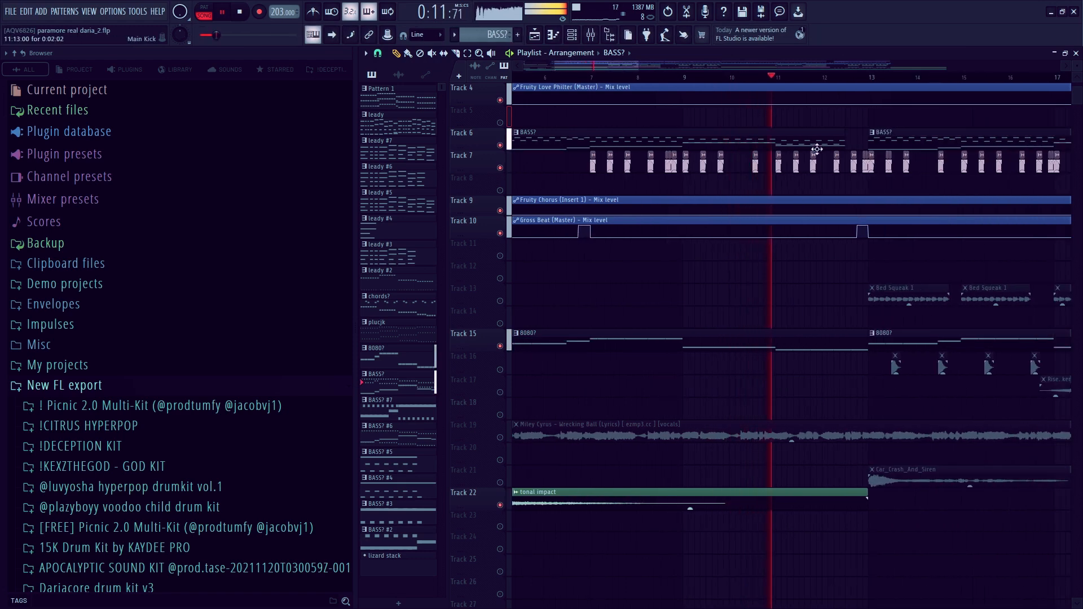
scroll(731, 251, down, 3)
scroll(739, 189, up, 4)
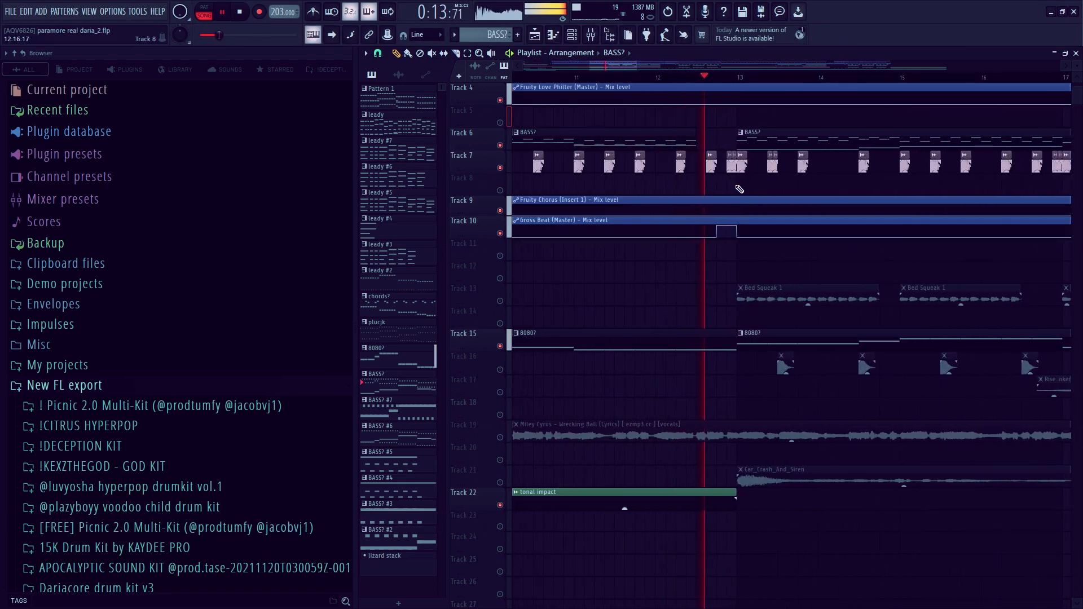
scroll(733, 226, down, 3)
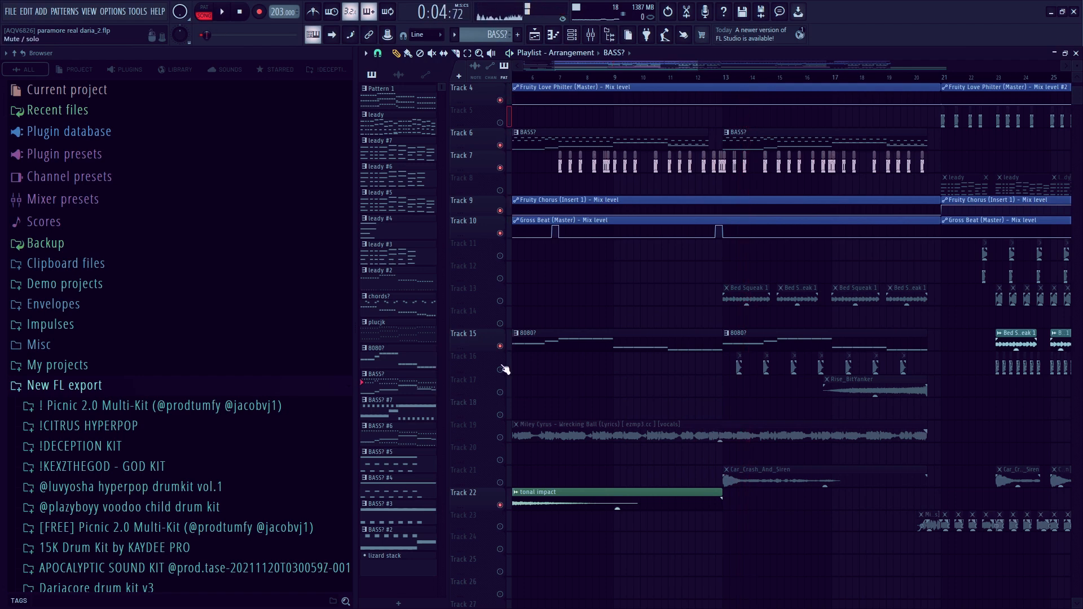
Step: Examine the snare clips on Track 16 and the Car_Crash_And_Siren clip on Track 21 from bar 13
scroll(768, 161, up, 4)
scroll(739, 167, up, 3)
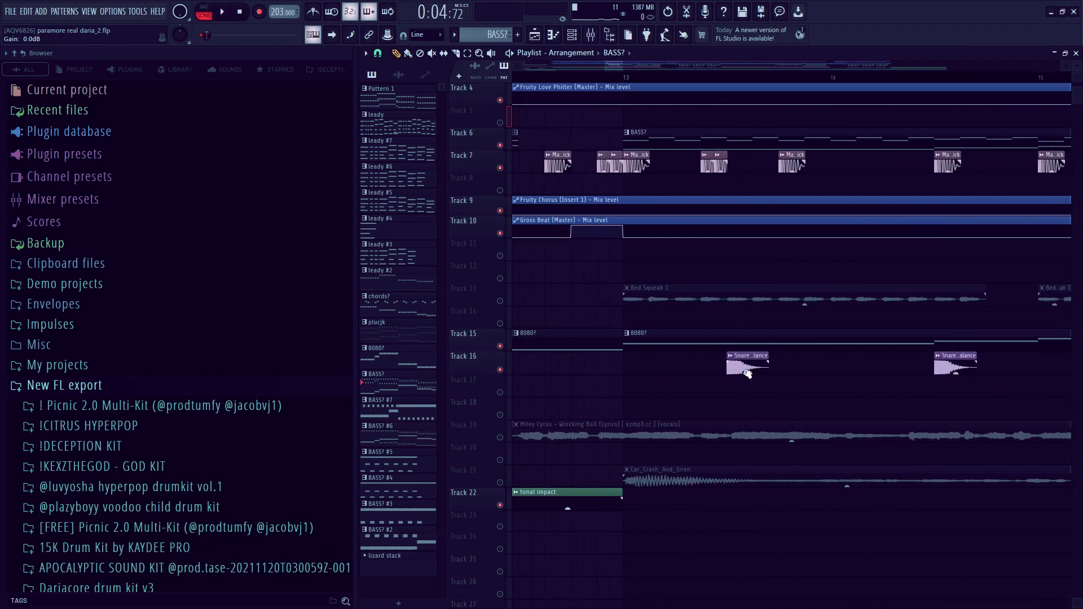
scroll(747, 373, down, 8)
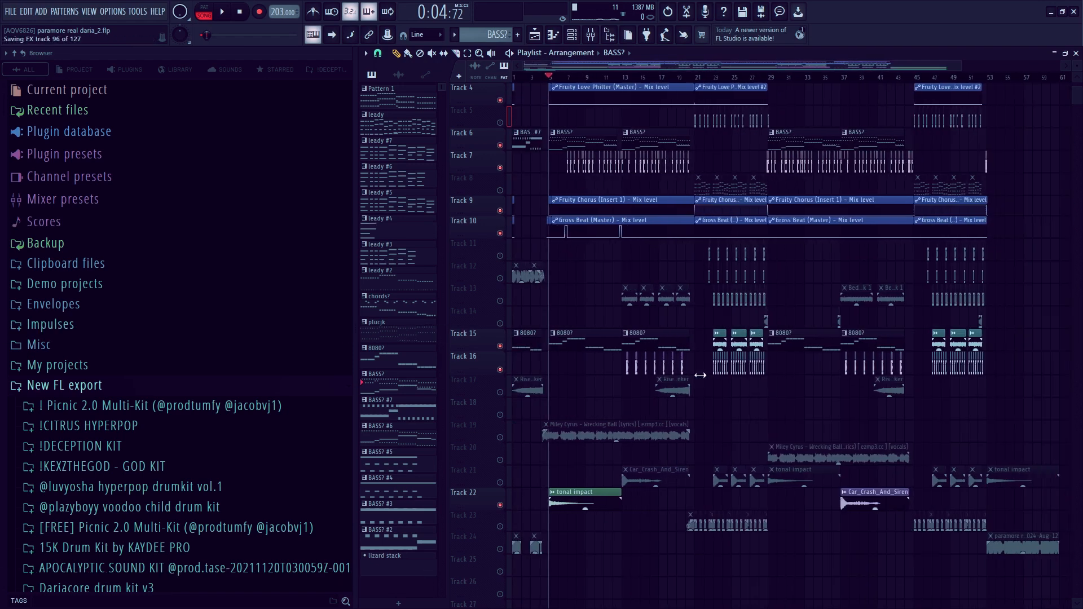
scroll(571, 379, up, 5)
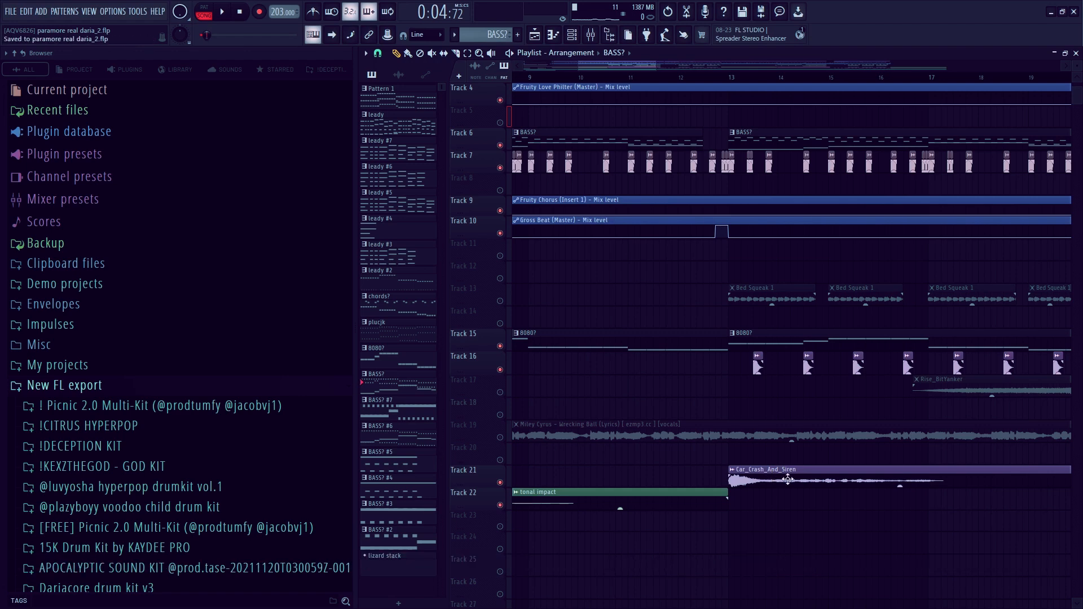
scroll(788, 479, down, 3)
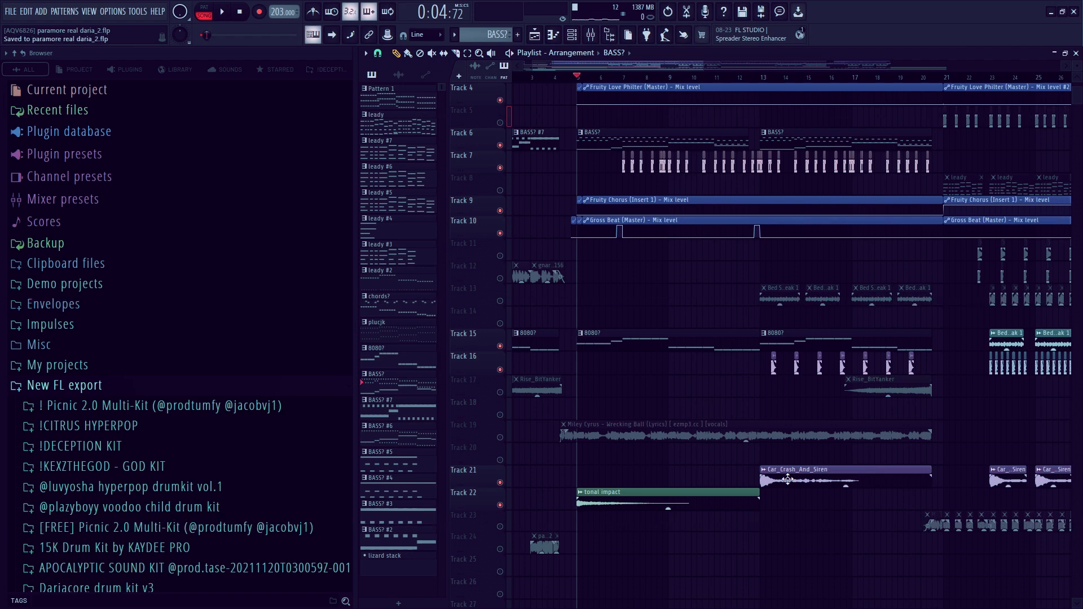
scroll(726, 314, up, 3)
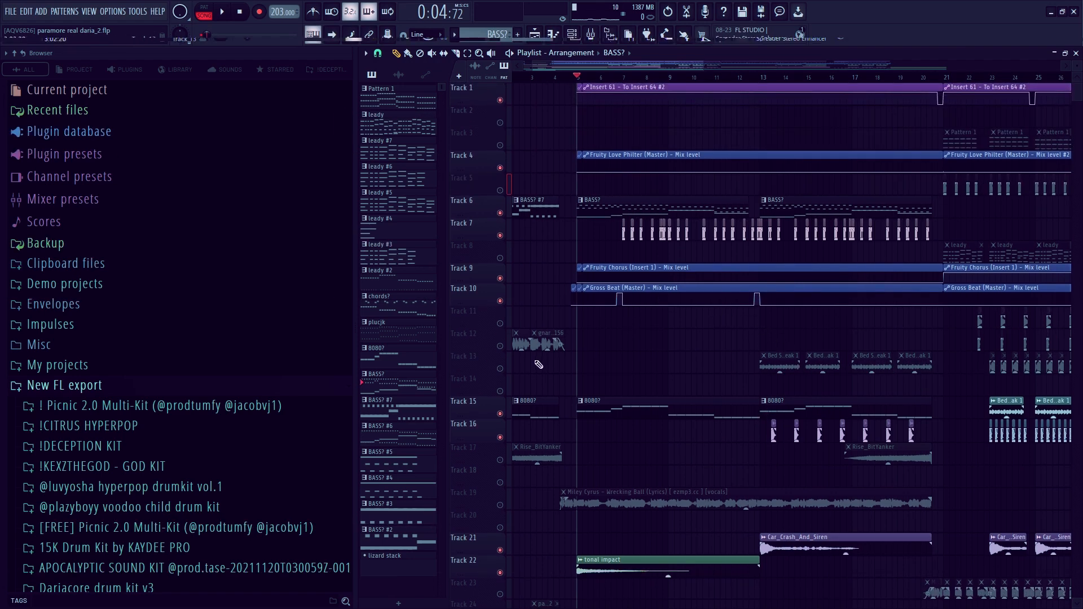
Step: Unmute Track 13 with the Bed Squeak clips and Track 17 with the Rise_BitYanker clips
click(501, 369)
click(499, 460)
scroll(756, 105, up, 6)
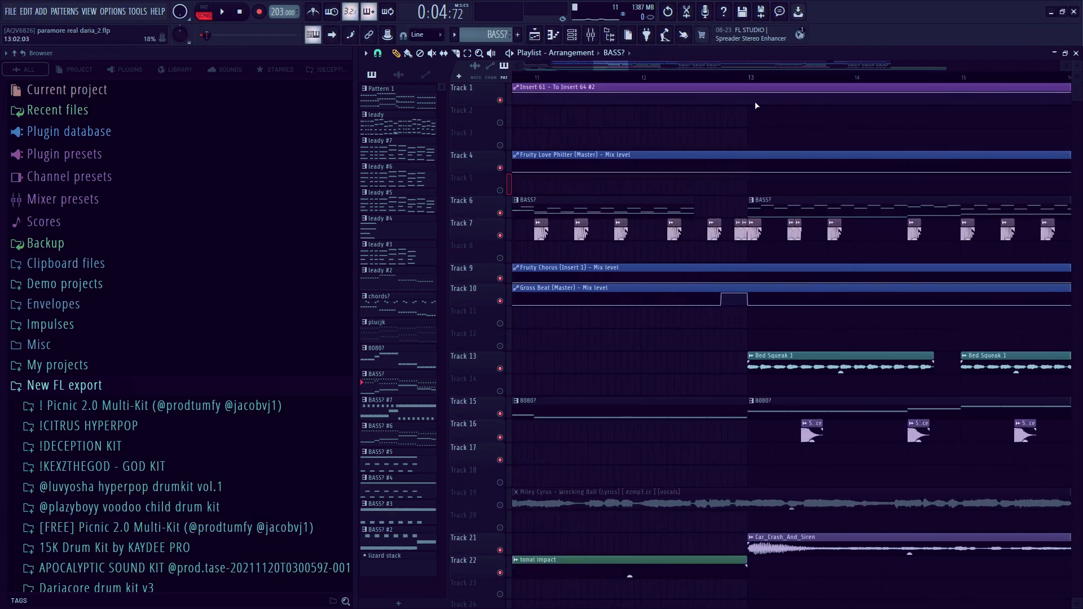
Step: Play the arrangement from bar 11 to hear the transition into the fuller section at bar 13
scroll(852, 154, down, 6)
scroll(726, 94, up, 7)
click(724, 84)
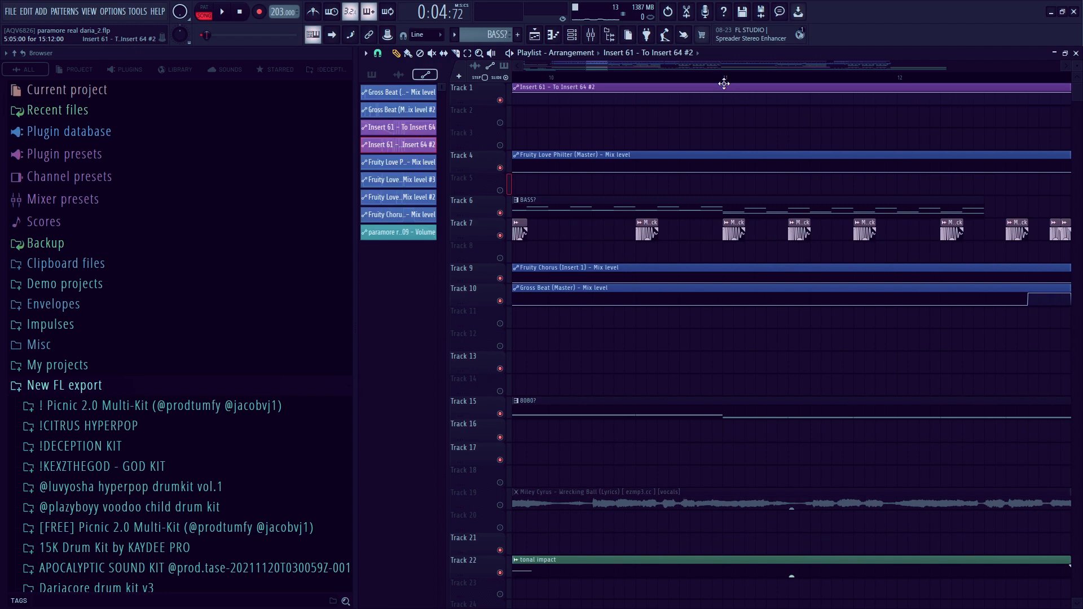
scroll(645, 210, down, 5)
scroll(766, 206, up, 3)
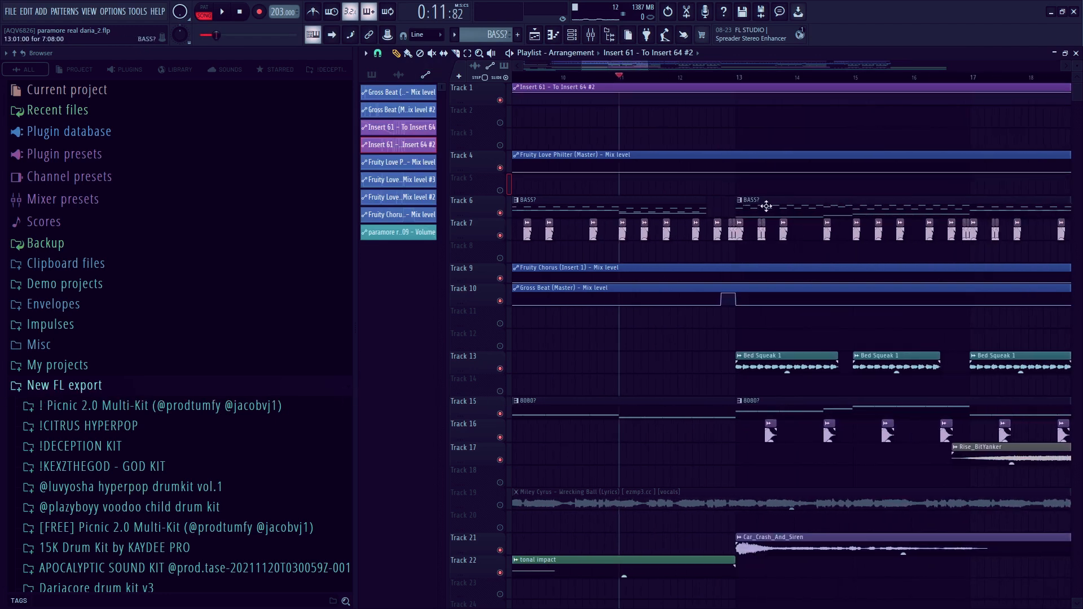
key(space)
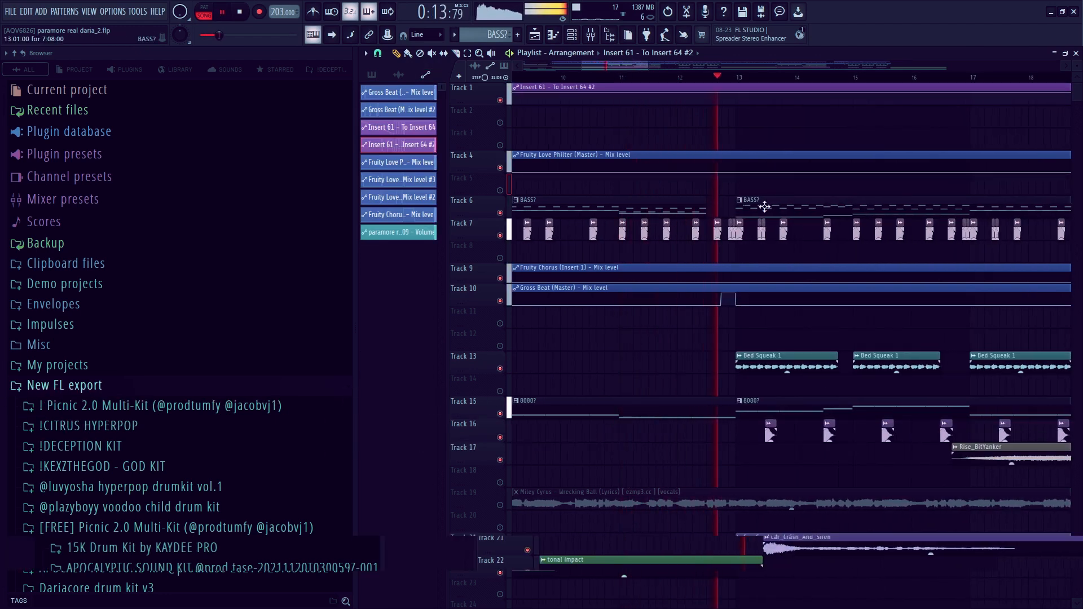
scroll(742, 182, down, 5)
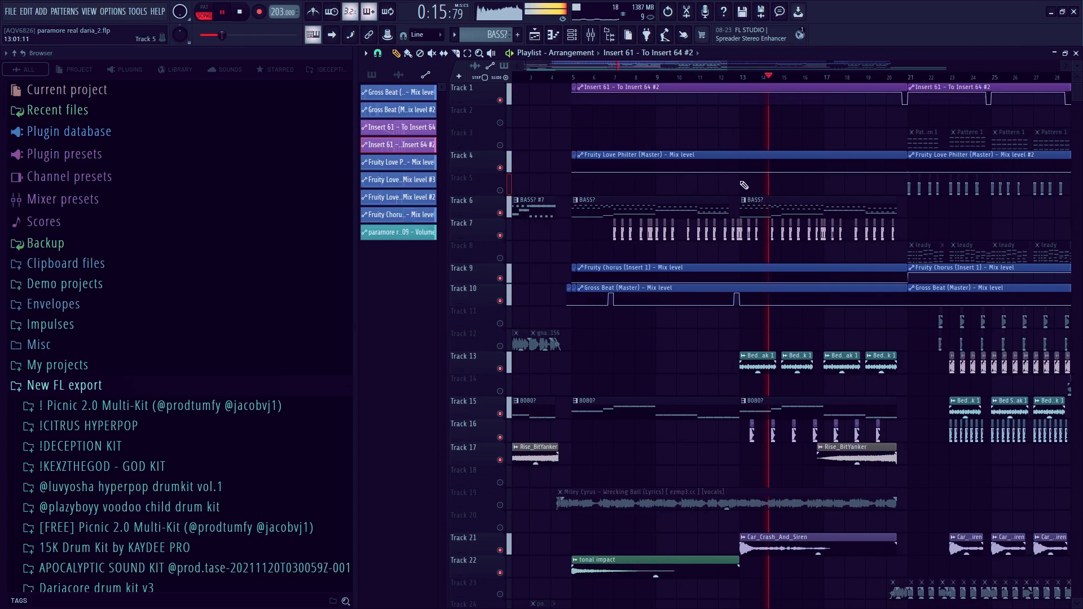
scroll(830, 174, down, 4)
scroll(896, 207, up, 3)
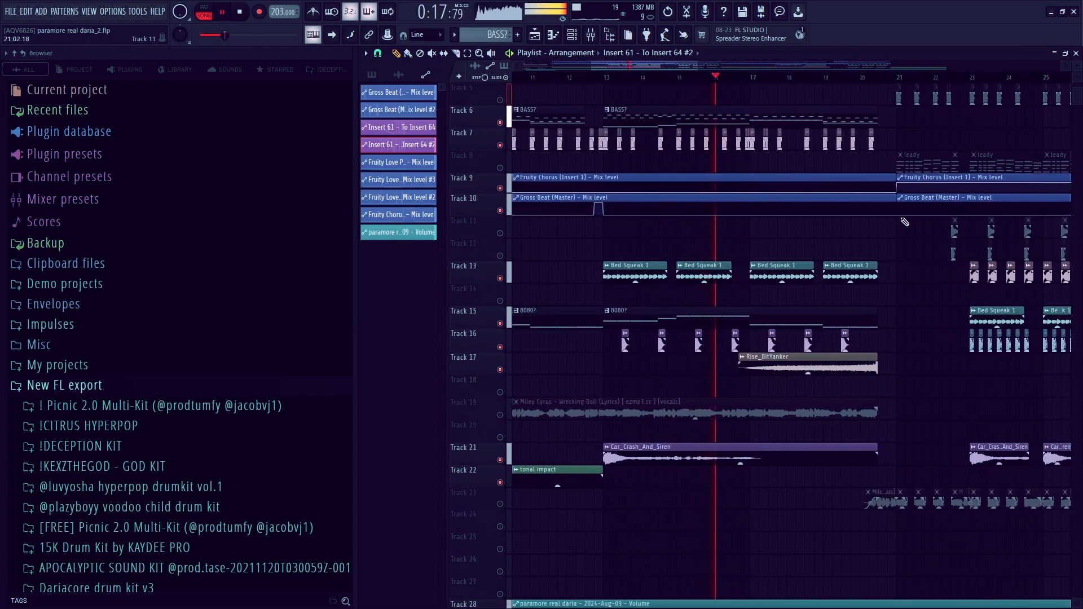
scroll(904, 222, up, 2)
scroll(897, 215, down, 3)
scroll(872, 182, down, 1)
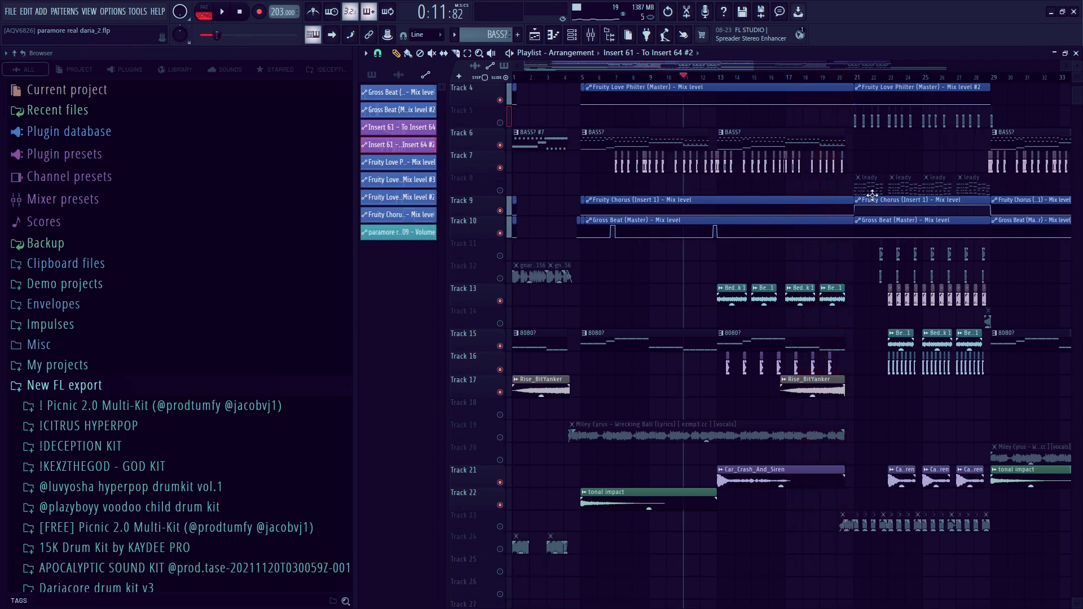
Step: Unmute the Wrecking Ball vocals on Track 19 and play the arrangement from the vocal clip's start in bar 4
scroll(872, 195, down, 2)
click(501, 393)
ctrl+scroll(544, 339, up, 3)
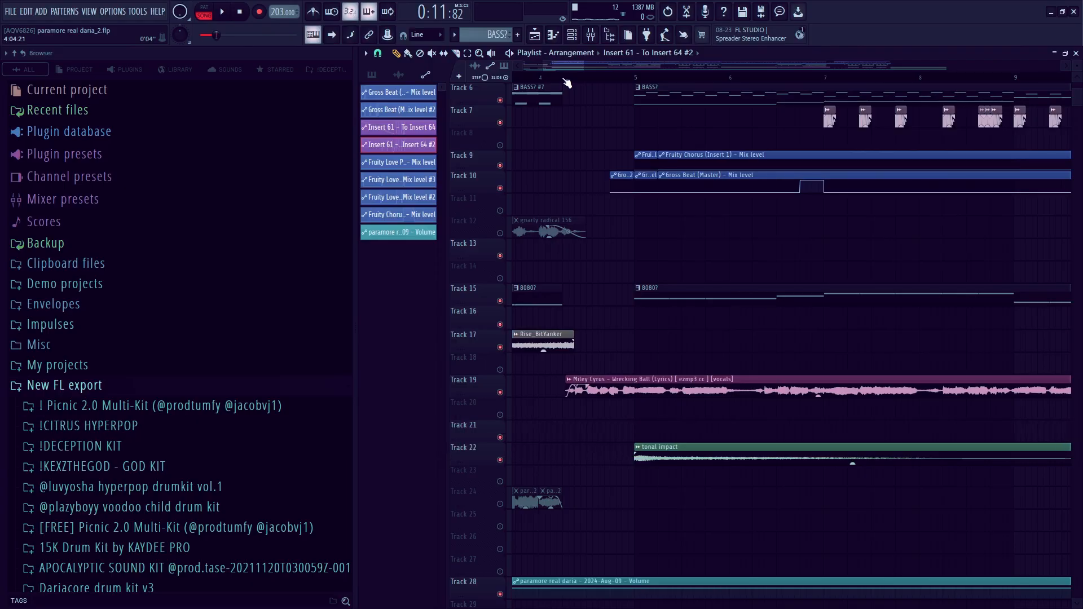
click(565, 78)
key(space)
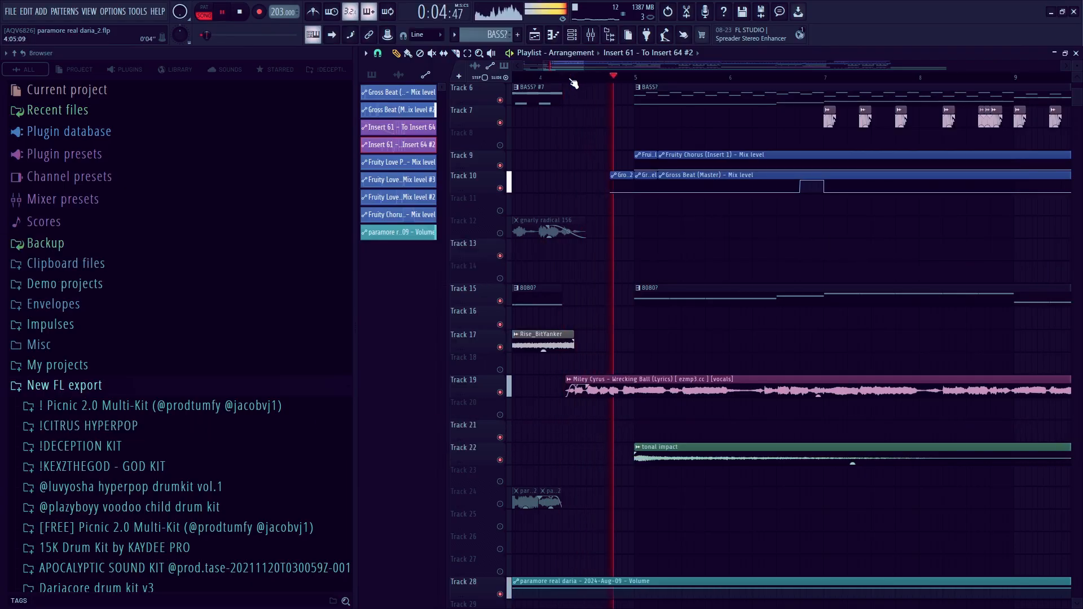
scroll(569, 83, down, 4)
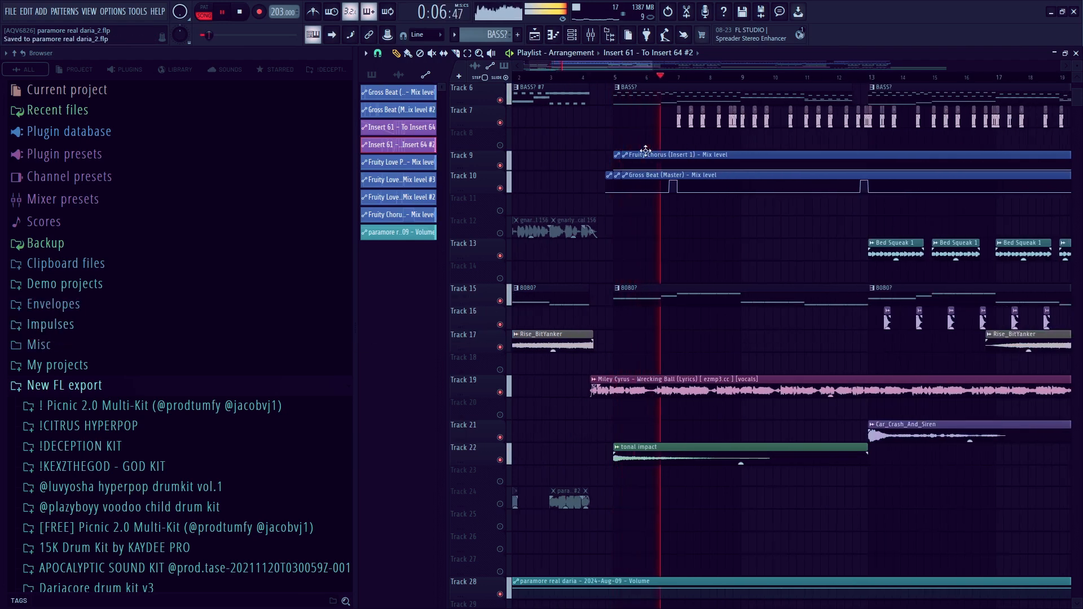
key(space)
Step: Play the snare hits around bar 22, muting Track 11 to hear the Track 12 snare on its own
scroll(764, 213, down, 4)
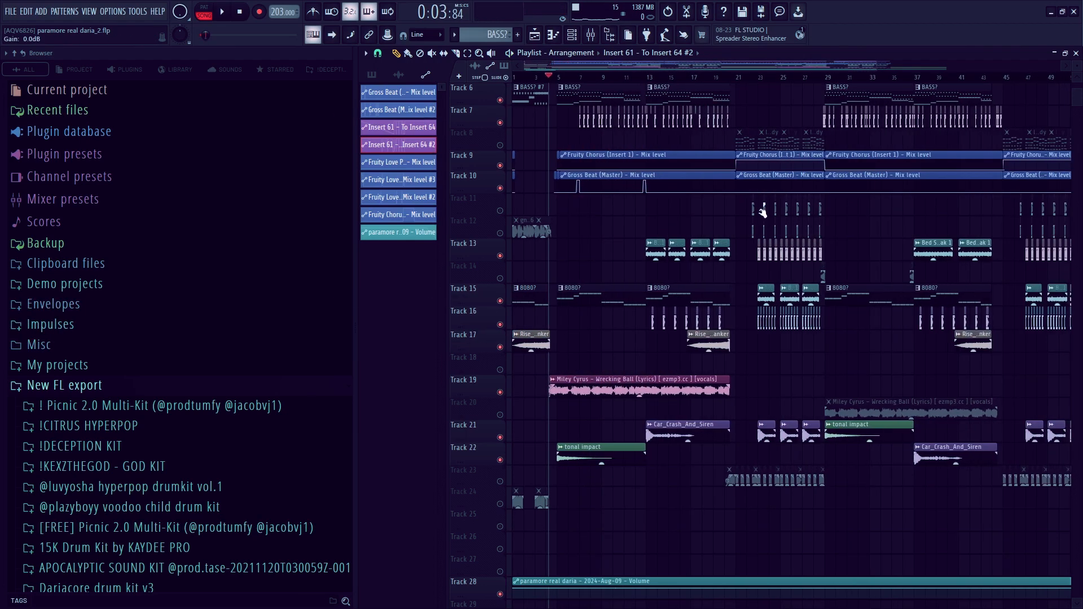
scroll(744, 158, up, 4)
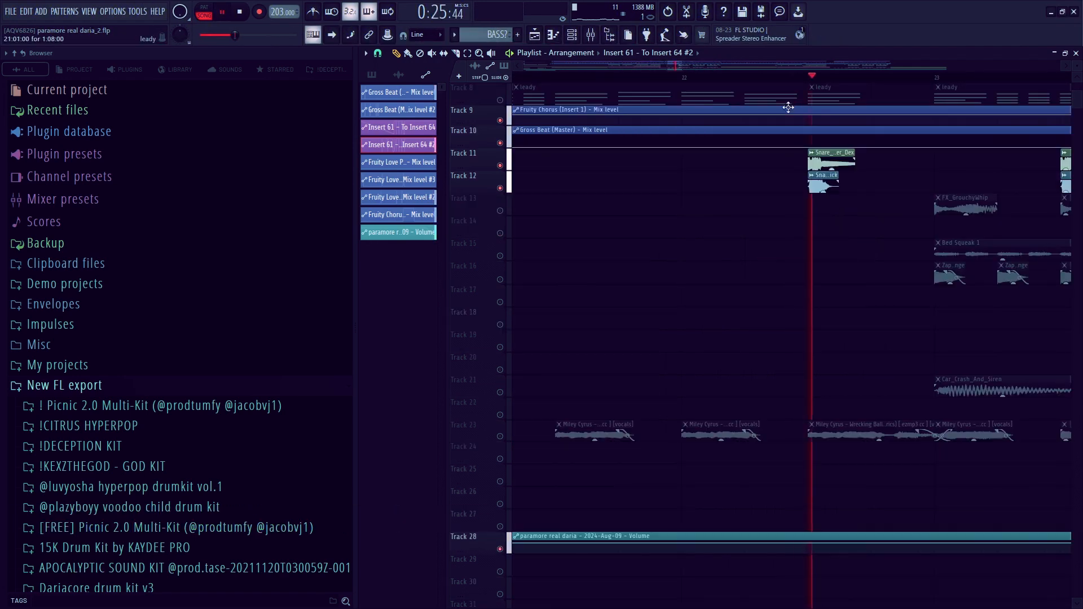
key(space)
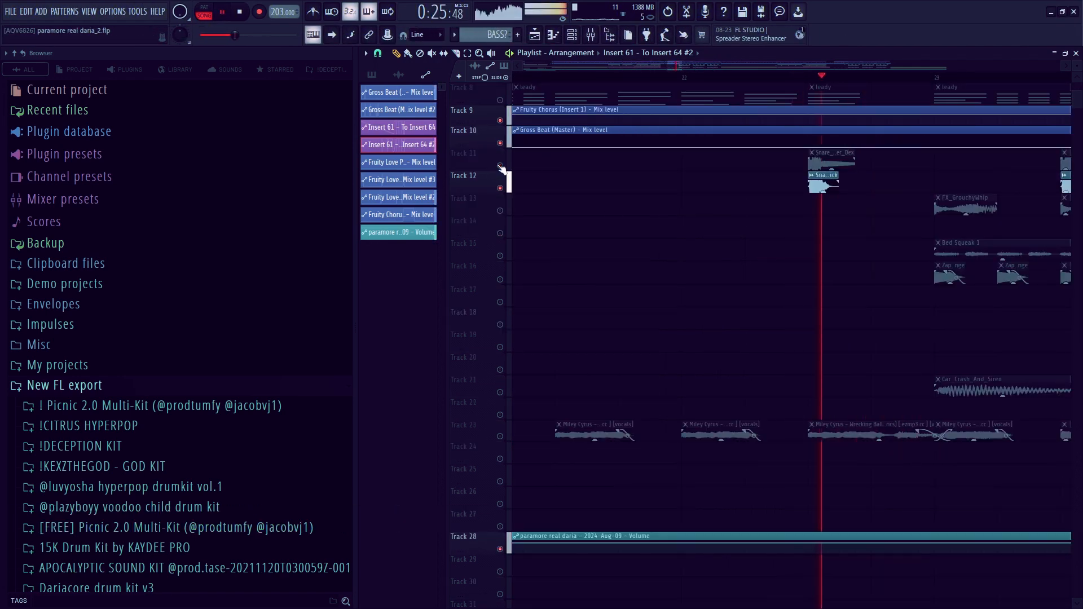
click(500, 166)
scroll(656, 226, down, 2)
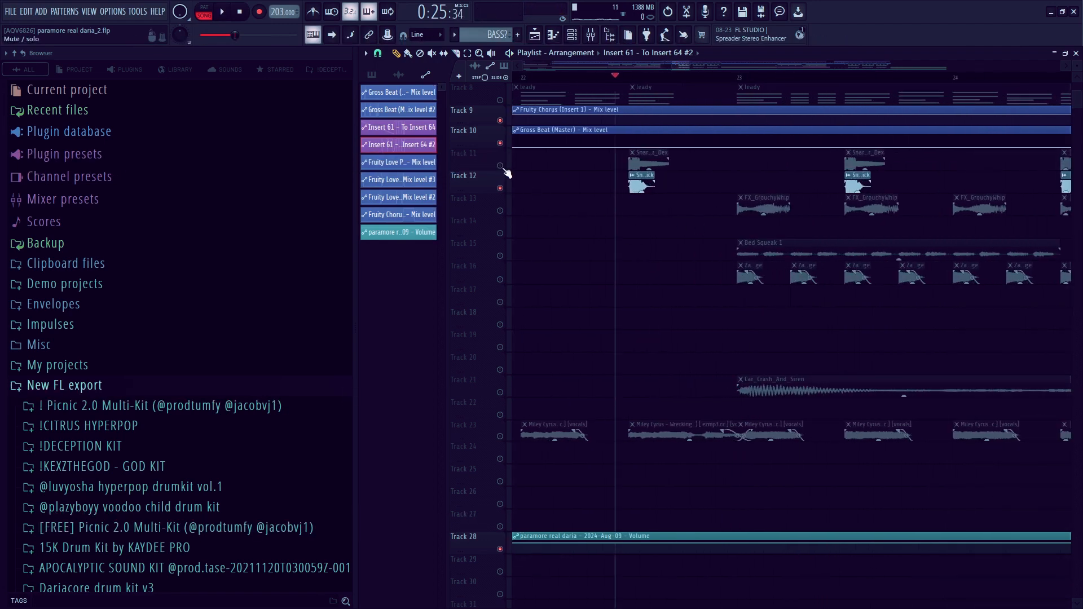
key(space)
Step: Unmute the Snare_Hyper_Dex clips on Track 11 and the Pattern 1 clips on Track 3
click(499, 188)
scroll(552, 229, down, 3)
scroll(562, 238, up, 3)
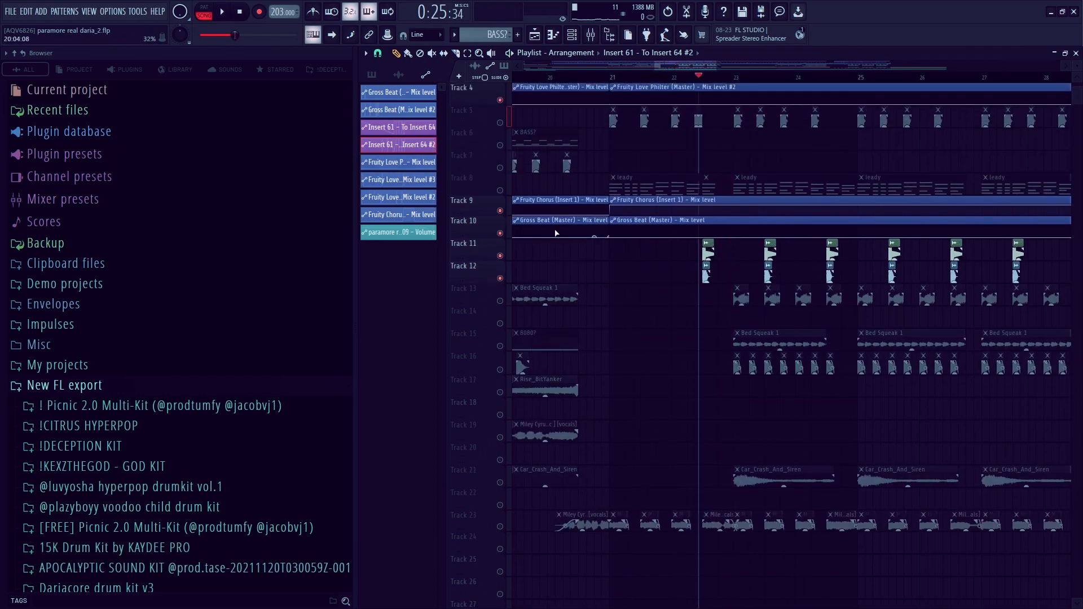
click(500, 190)
scroll(541, 212, up, 3)
scroll(659, 210, up, 3)
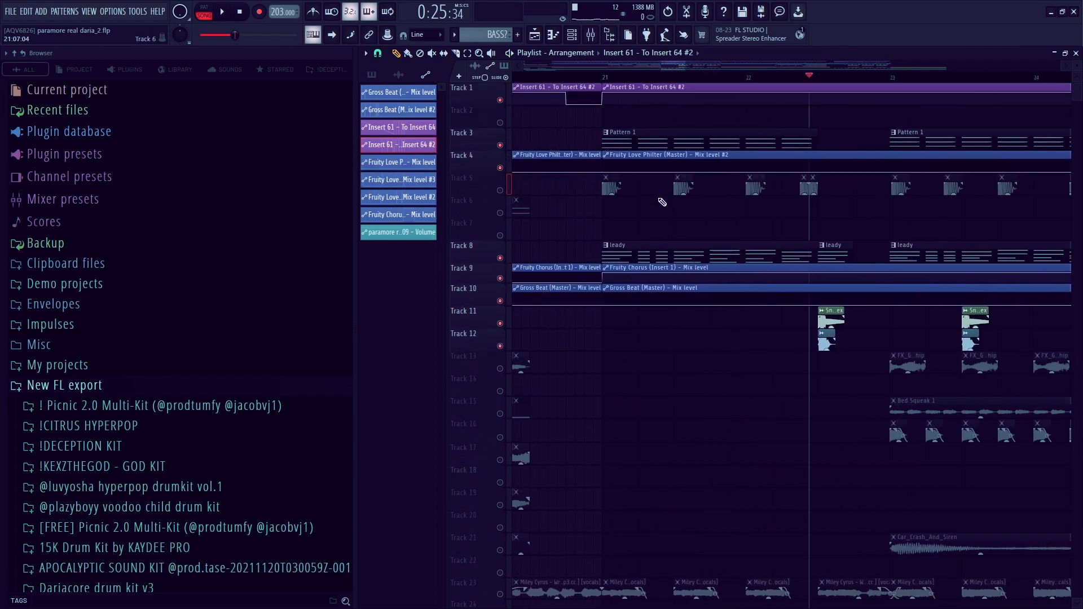
Step: Open Pattern 1 from bar 21 and examine the Lead_G_Normie notes in the piano roll
click(618, 147)
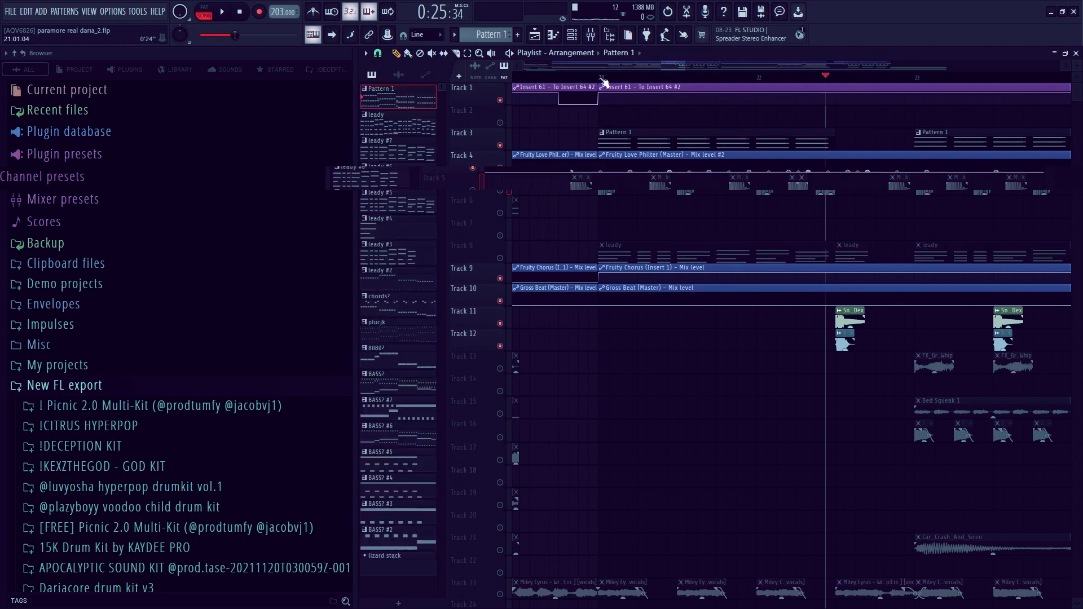
click(590, 35)
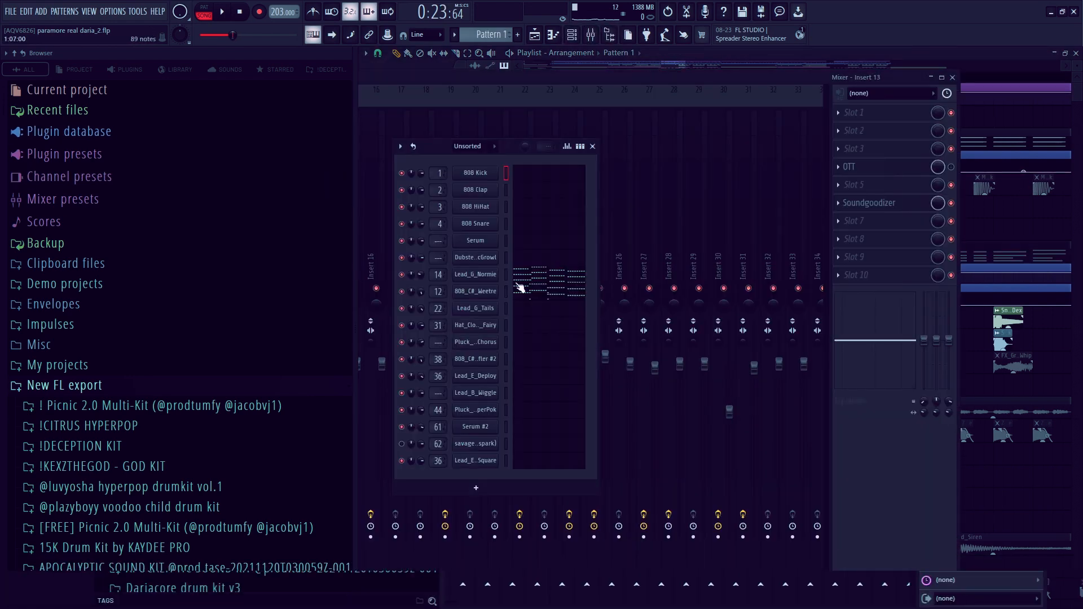
key(F7)
scroll(760, 240, down, 3)
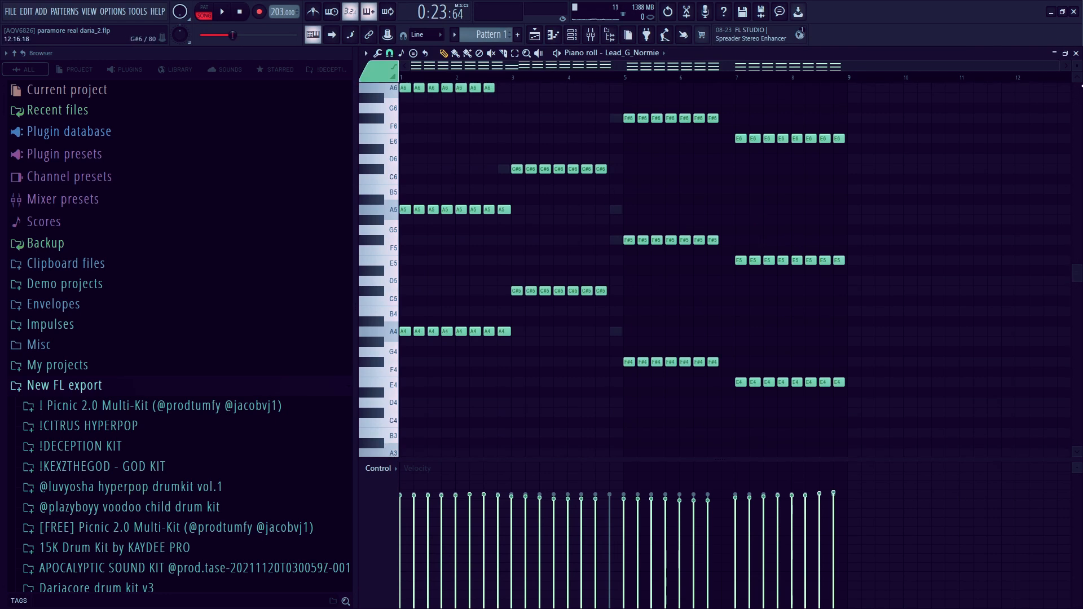
click(1076, 54)
Step: Check the Lead_G_Normie and 808_C#_Weetre channels and their note parts in Pattern 1
click(487, 275)
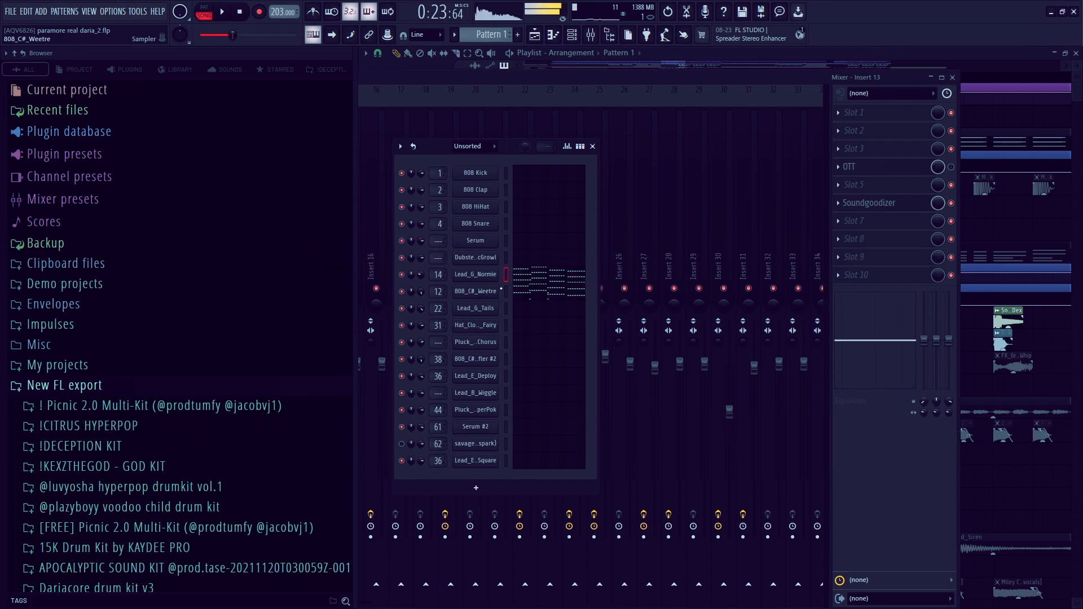
click(535, 294)
click(1075, 53)
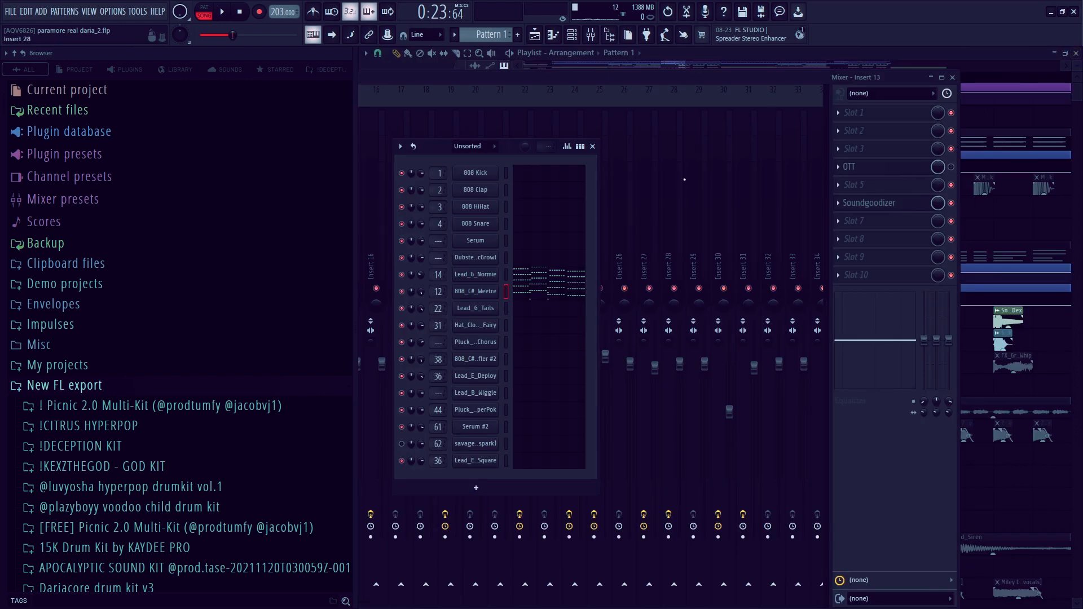
Step: Close the mixer and play the arrangement from bar 21 to hear Pattern 1 with the snares
click(964, 77)
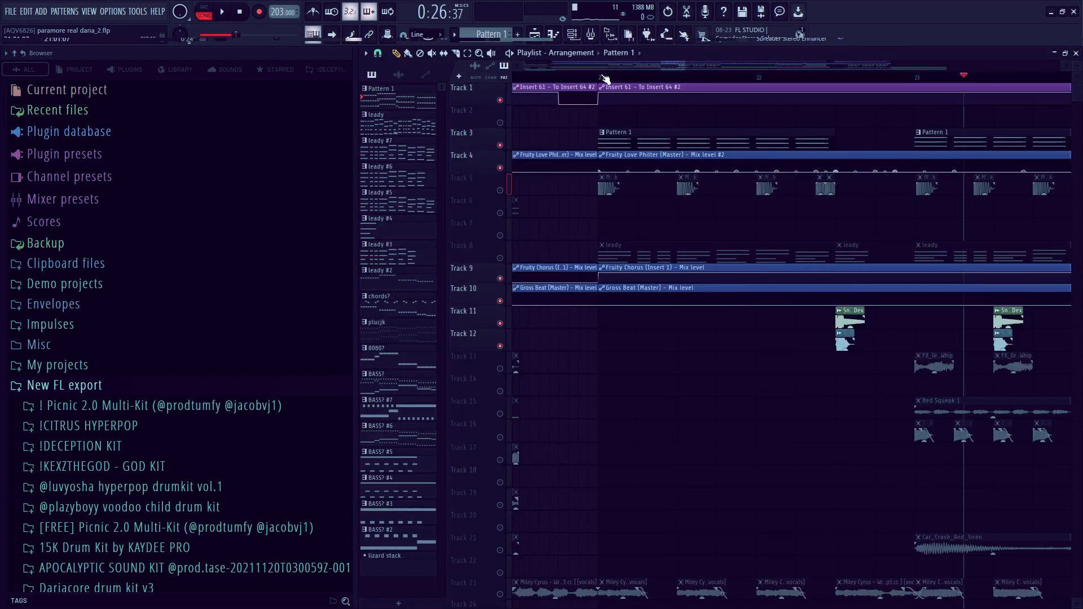
key(space)
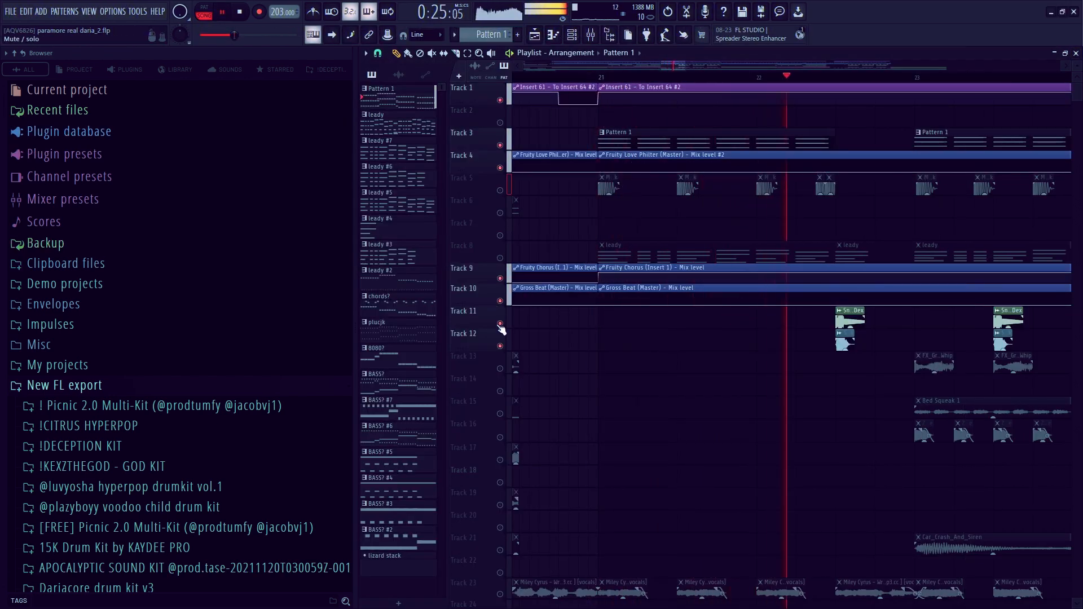
scroll(654, 327, down, 3)
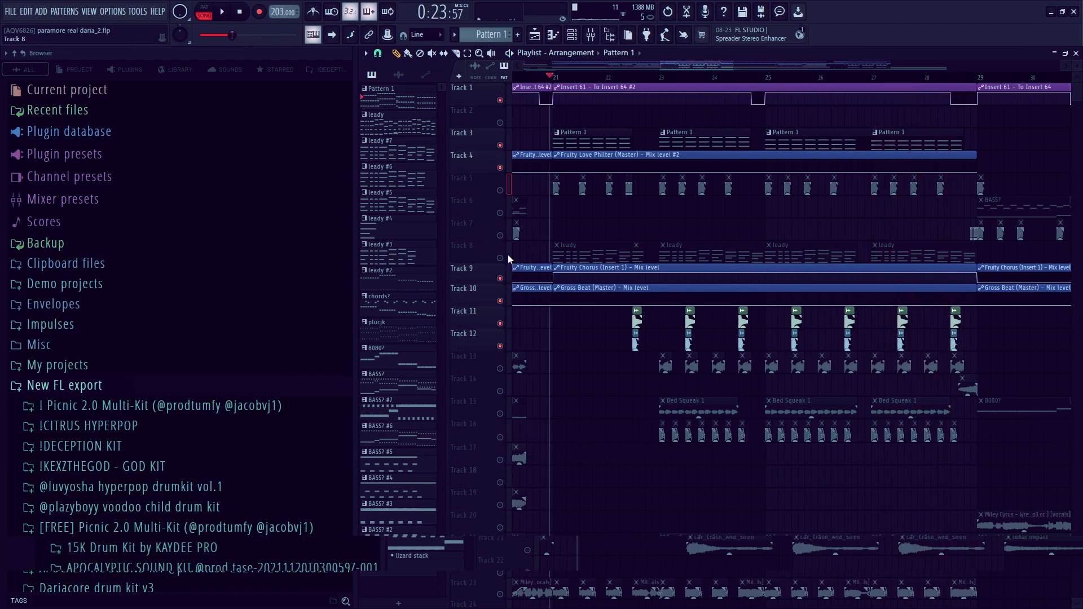
Step: Open the leady pattern from Track 8 and examine the layered Lead_E_Deploy notes across octaves in the piano roll
double_click(624, 249)
scroll(679, 265, up, 5)
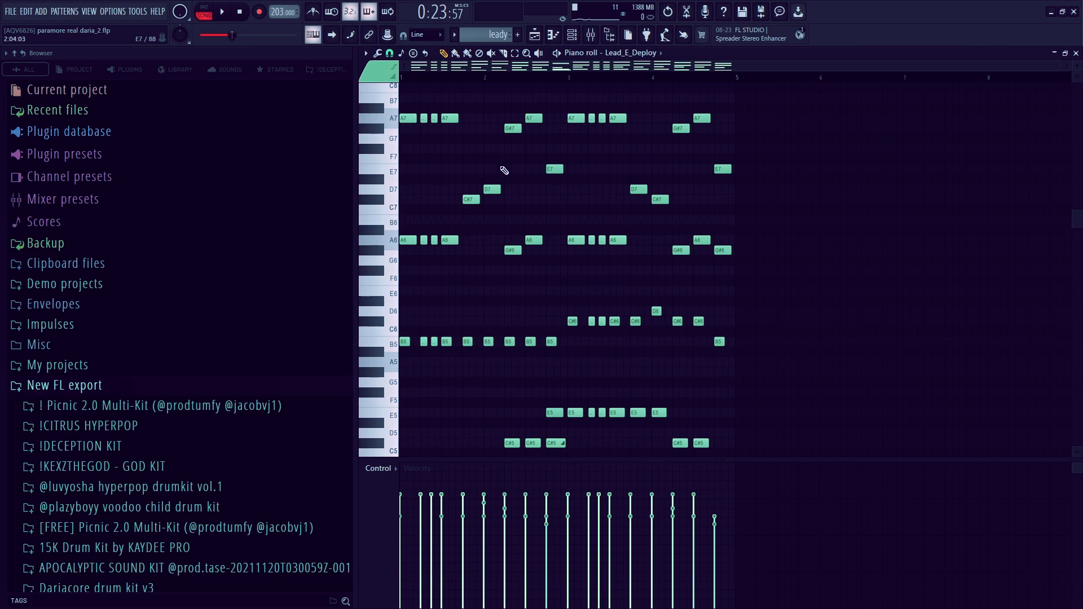
scroll(513, 182, up, 3)
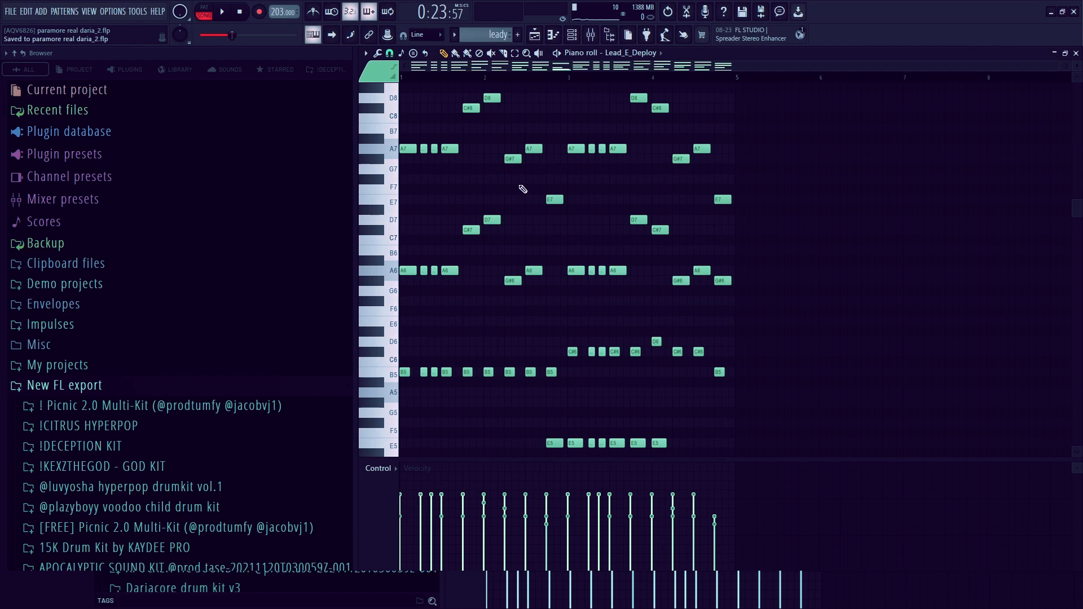
scroll(526, 298, down, 3)
ctrl+scroll(409, 202, up, 3)
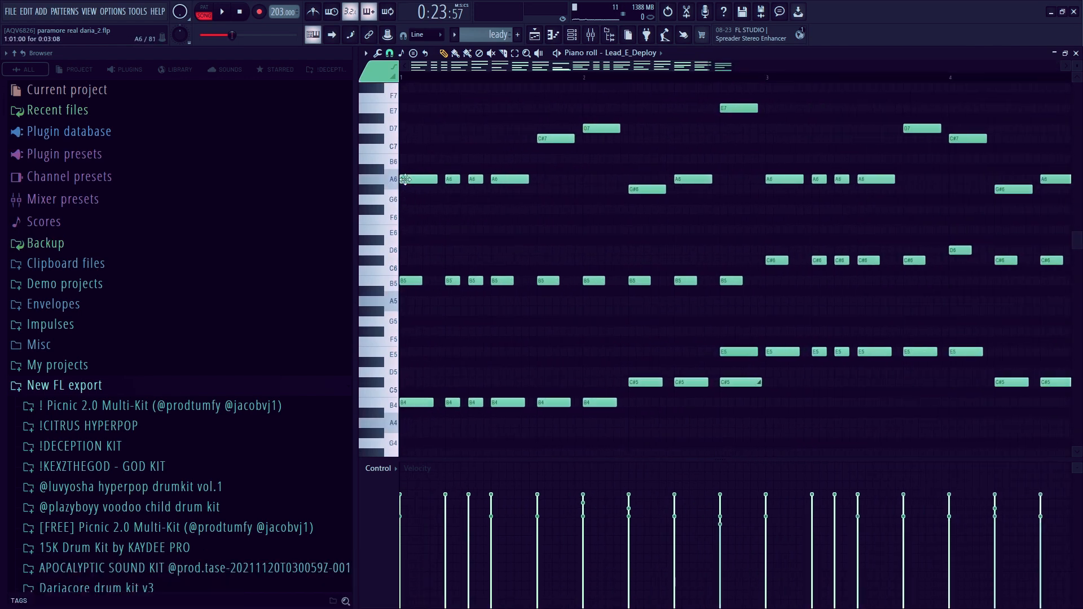
ctrl+scroll(405, 179, down, 3)
scroll(414, 207, up, 1)
ctrl+scroll(443, 198, up, 3)
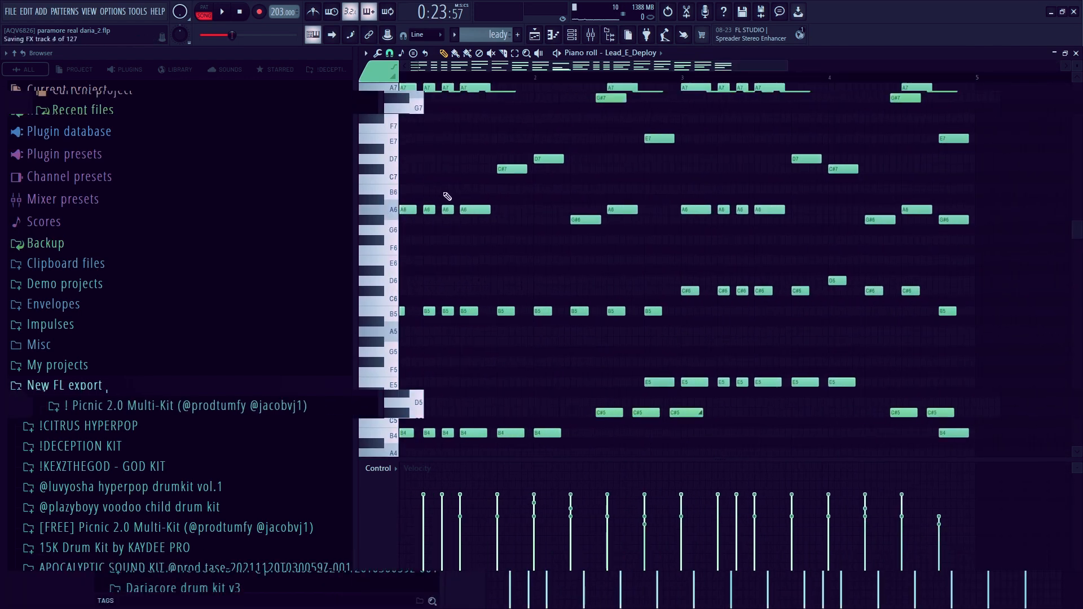
ctrl+scroll(456, 200, down, 3)
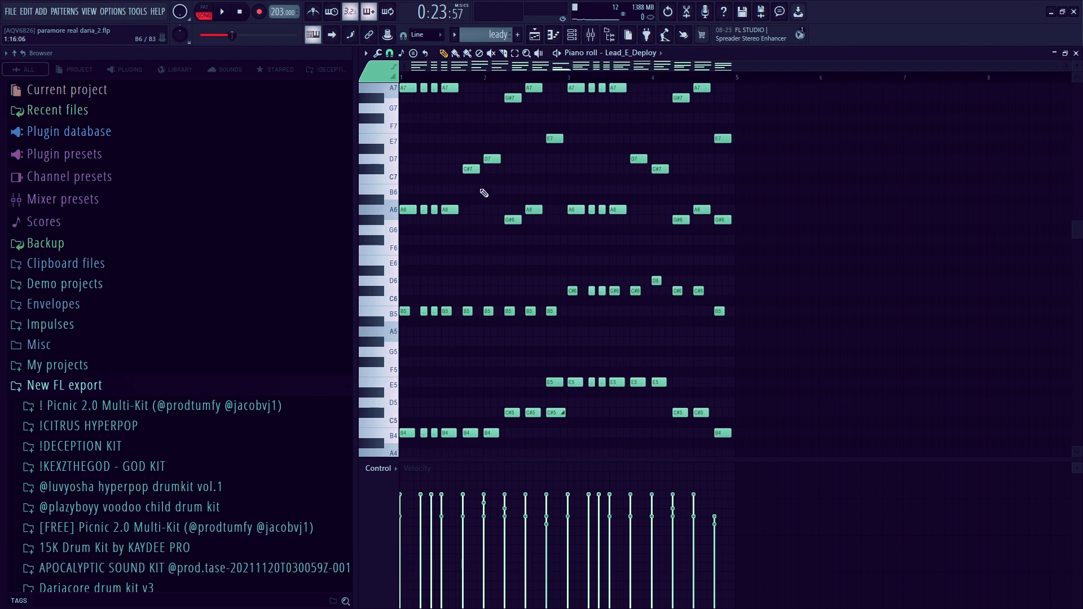
Step: Save the project with the leady pattern's notes still open in the piano roll
key(ctrl+s)
scroll(423, 137, up, 4)
scroll(559, 394, down, 4)
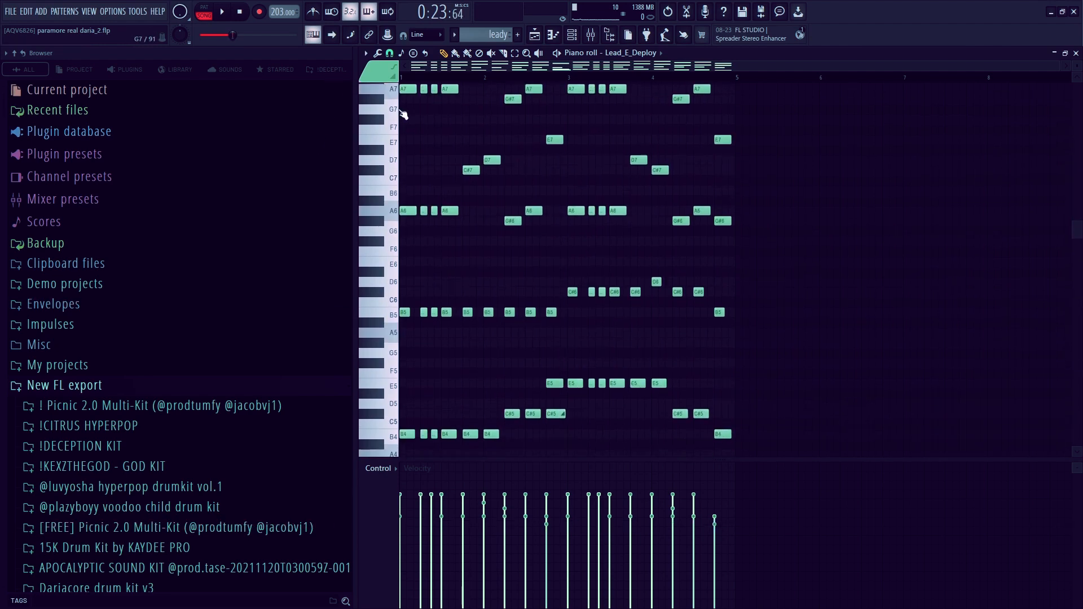
Step: Return to the playlist and play from bar 21 with the leady clips on Track 8 unmuted
key(F5)
key(space)
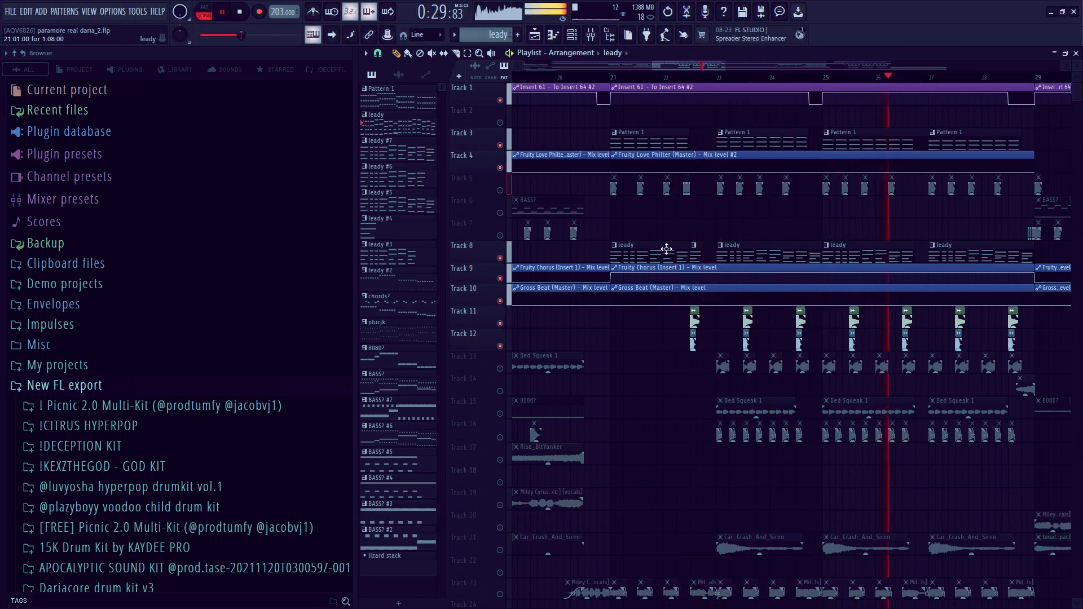
scroll(634, 258, down, 6)
scroll(641, 316, up, 5)
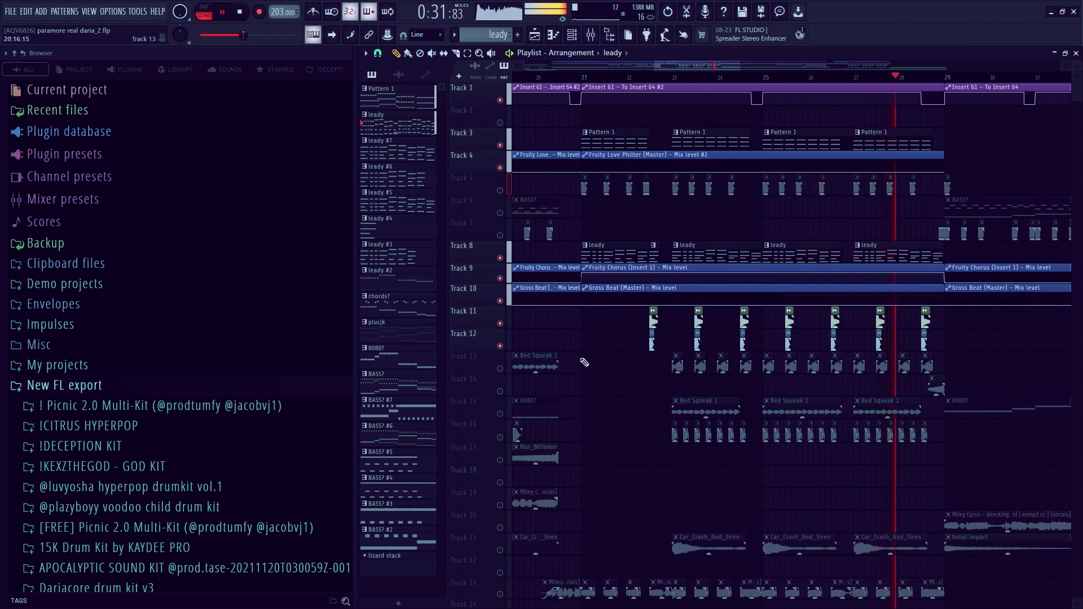
key(space)
scroll(564, 371, up, 4)
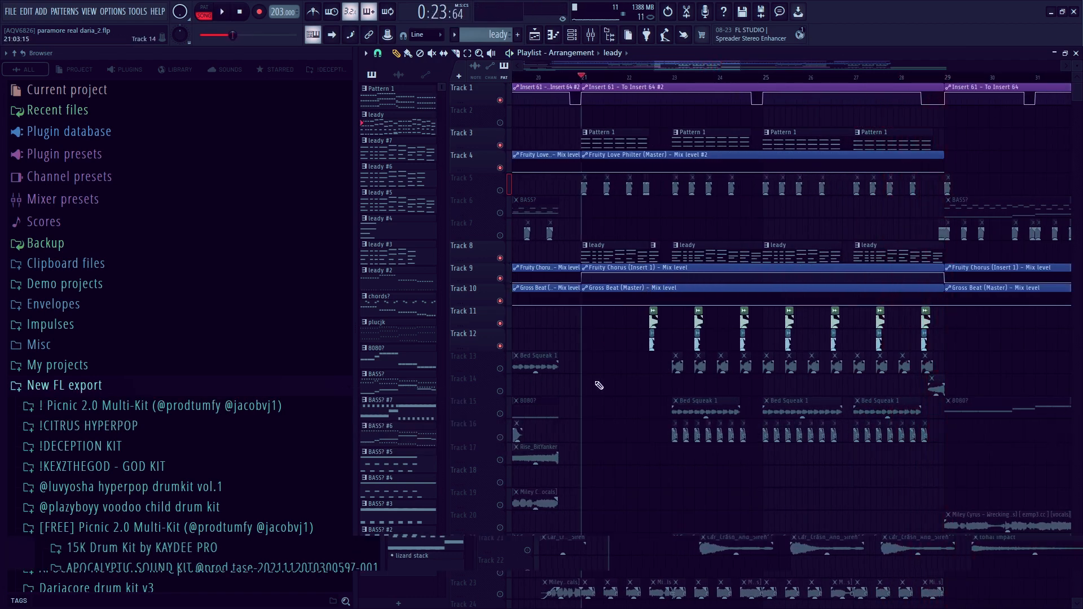
Step: Unmute the FX_GrouchyWhip clips on Track 13 and make FX_GrouchyWhip the current clip source
drag(498, 340, 501, 364)
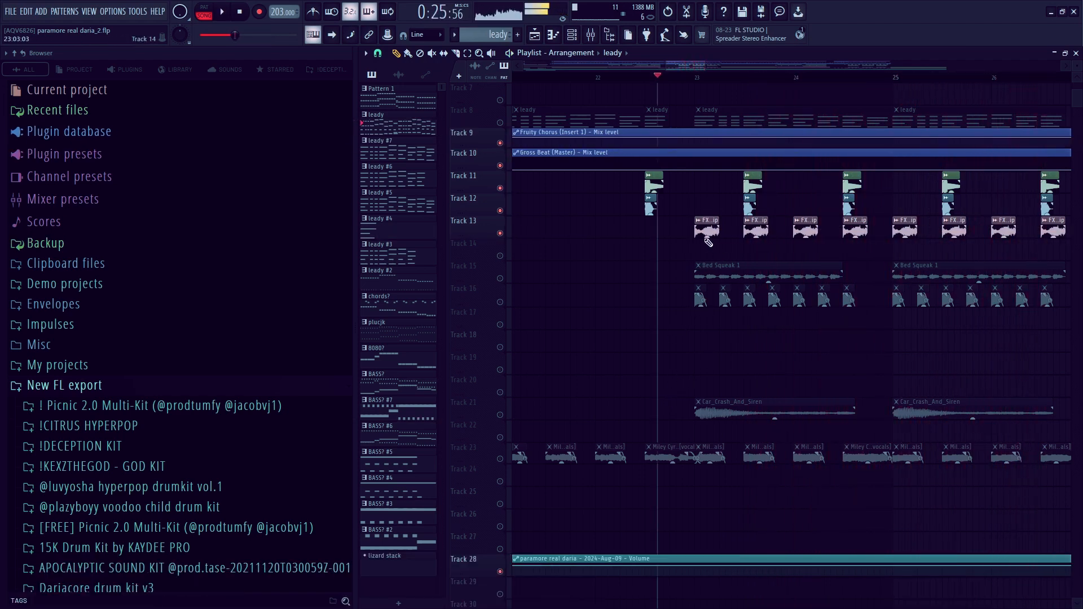
scroll(716, 257, up, 4)
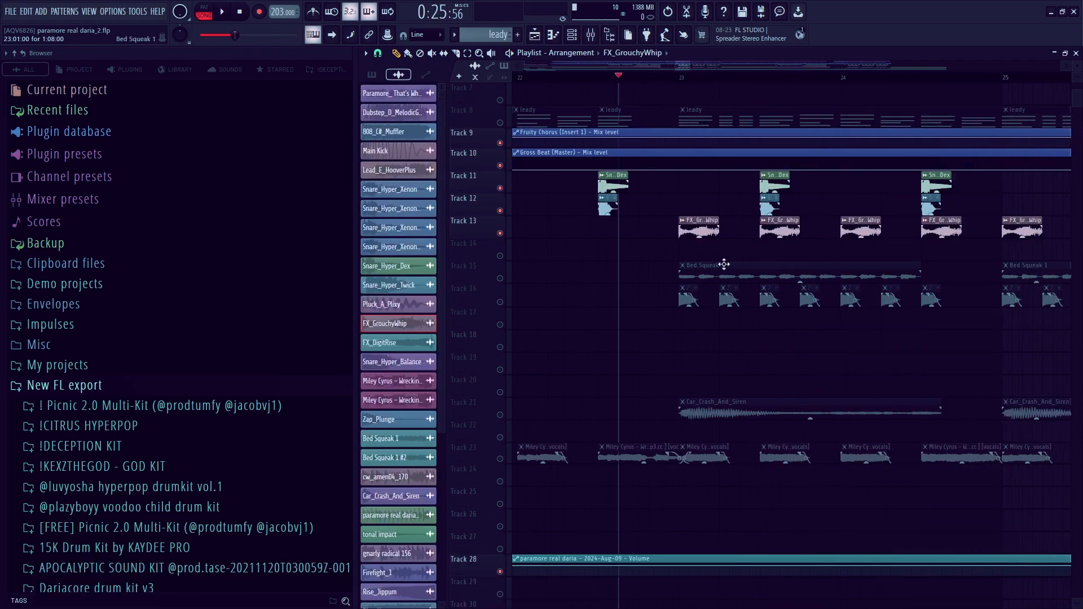
right_click(789, 227)
click(810, 340)
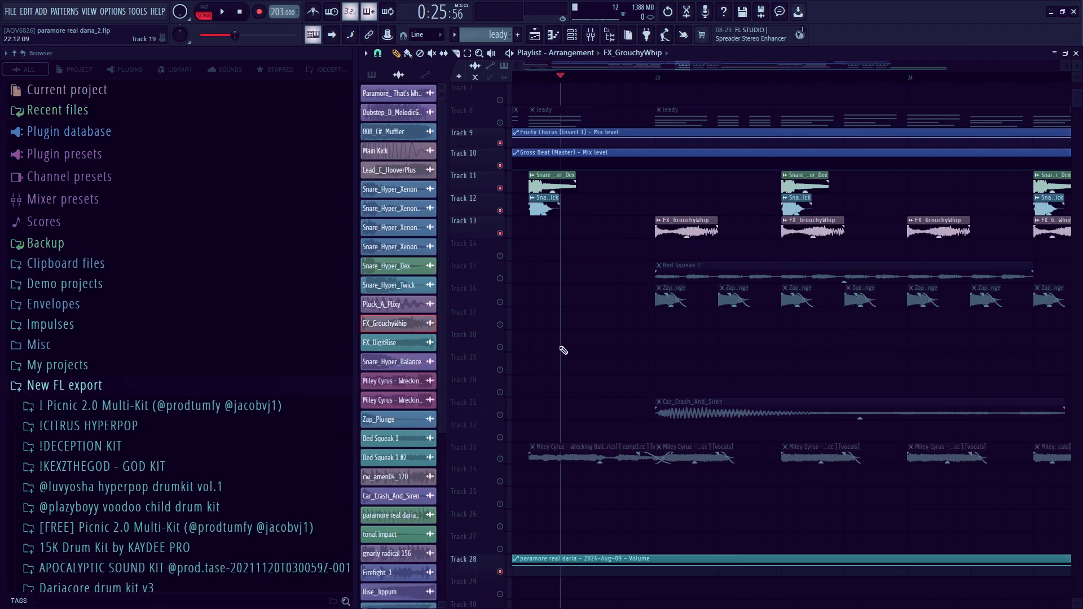
Step: Unmute the Zap_Plunge clips on Track 16 and play the percussion layers from the snare hit in bar 22
click(500, 302)
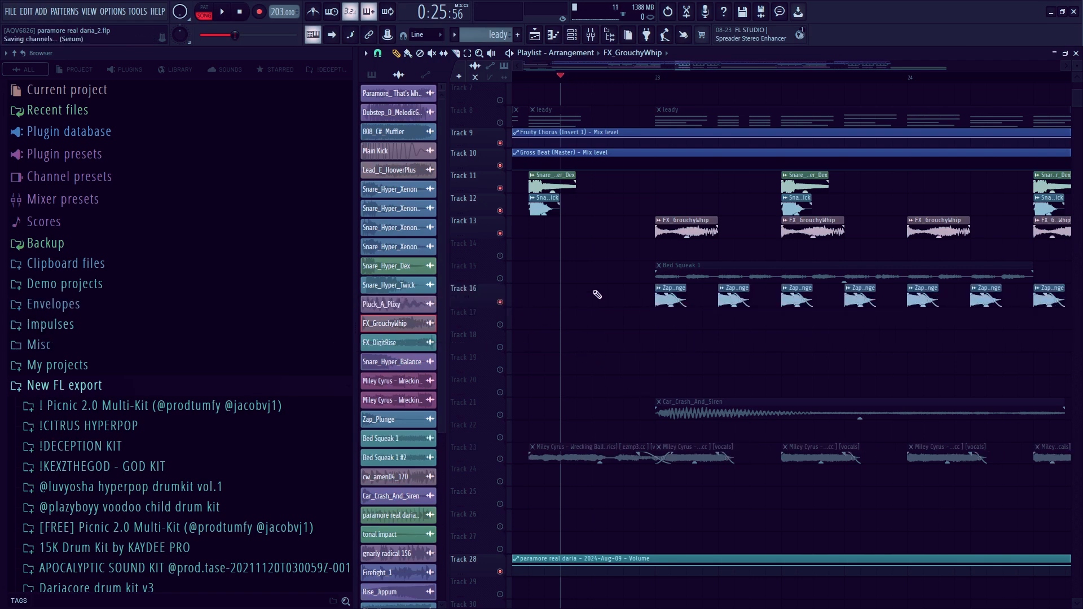
scroll(598, 295, up, 6)
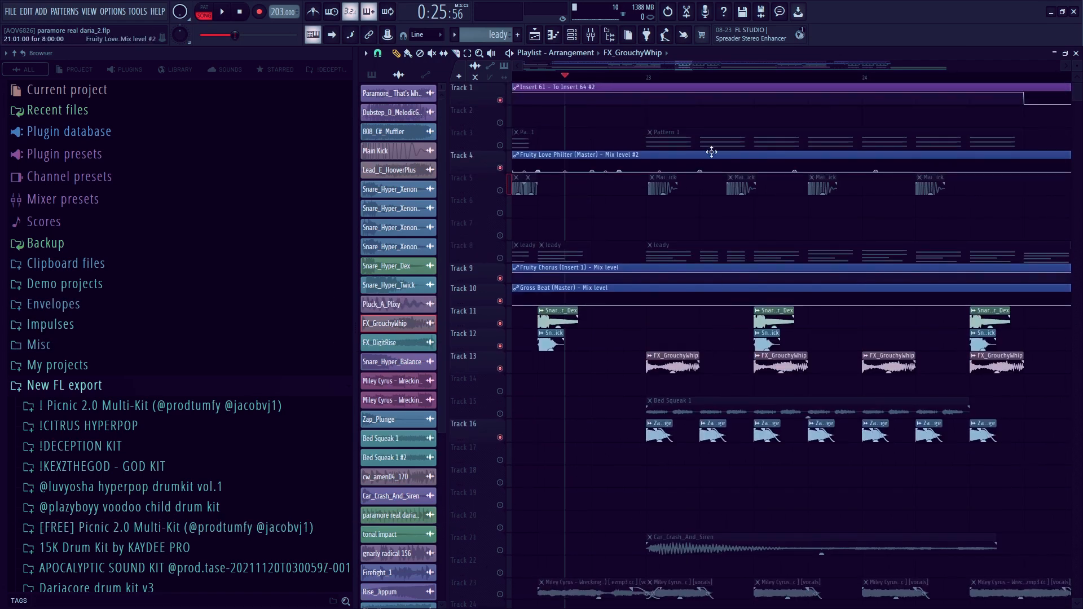
key(space)
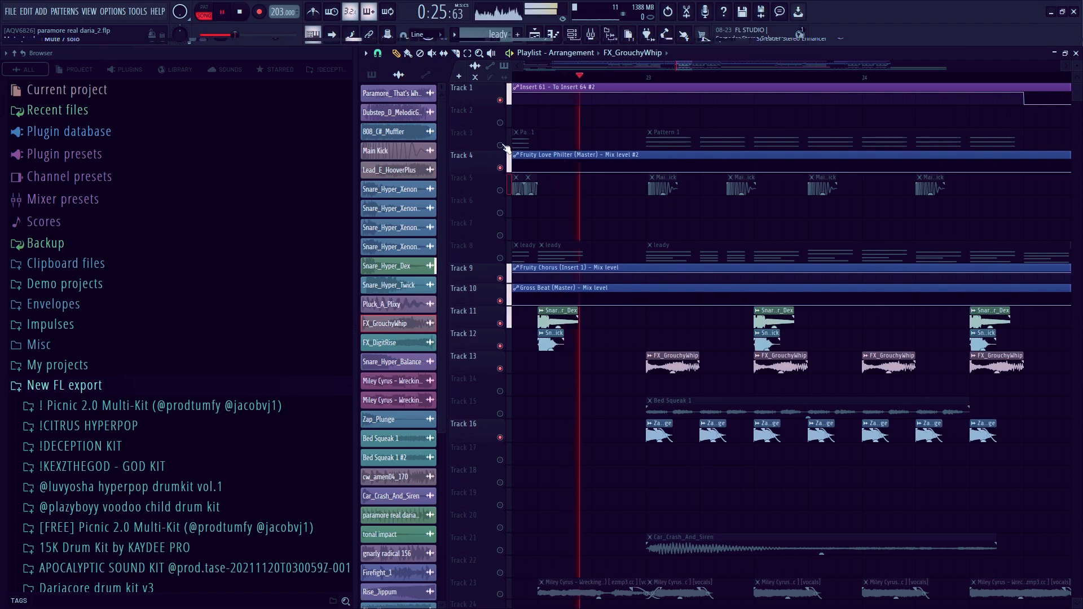
scroll(649, 360, down, 5)
scroll(684, 346, up, 2)
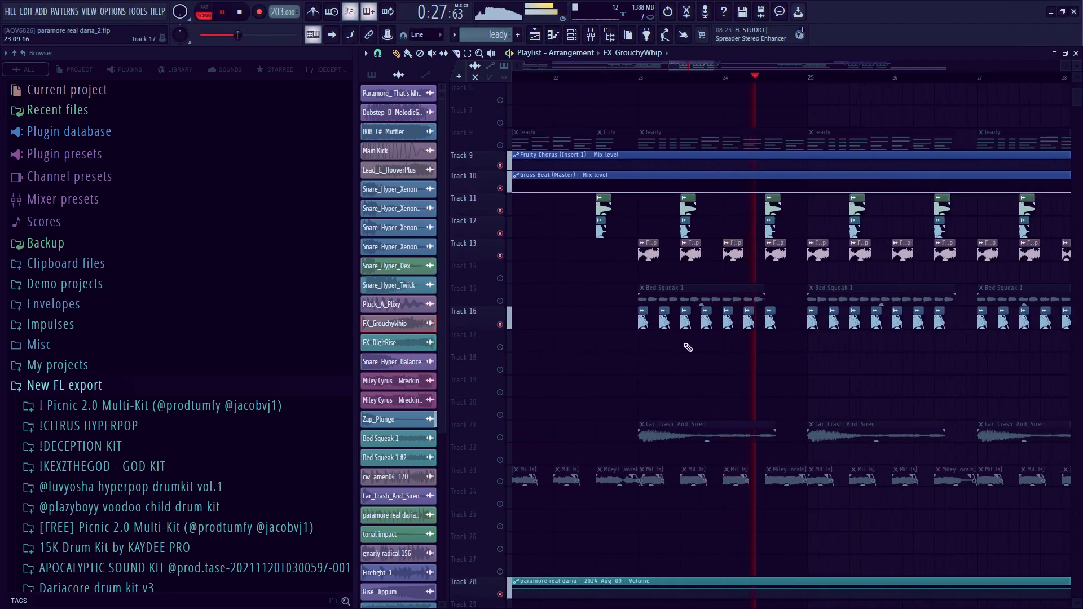
key(space)
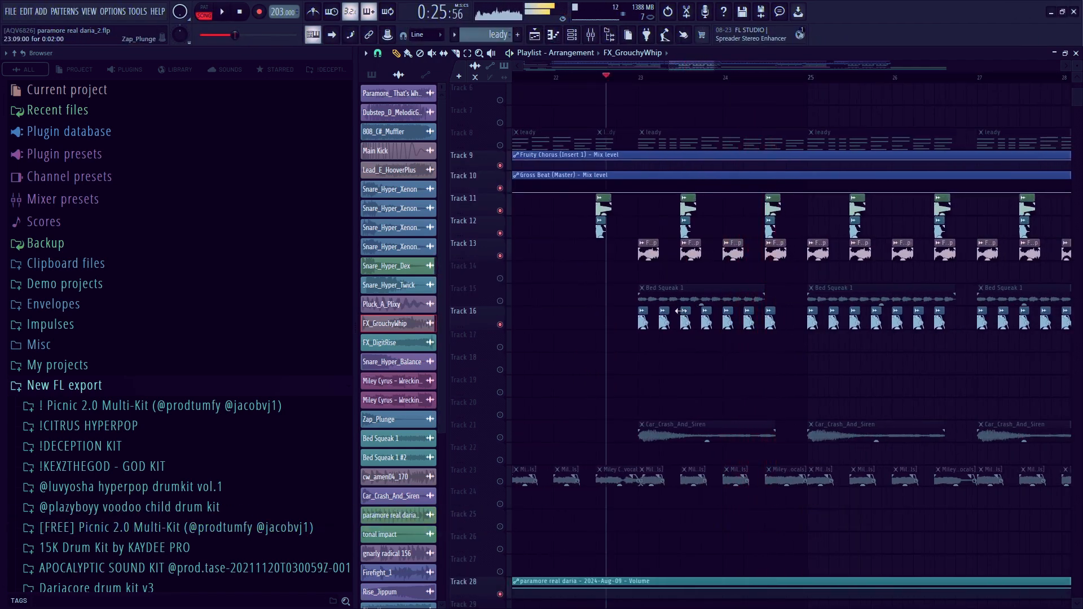
Step: Unmute the Car_Crash_And_Siren clips on Track 21 and the Bed Squeak clips on Track 15
click(500, 437)
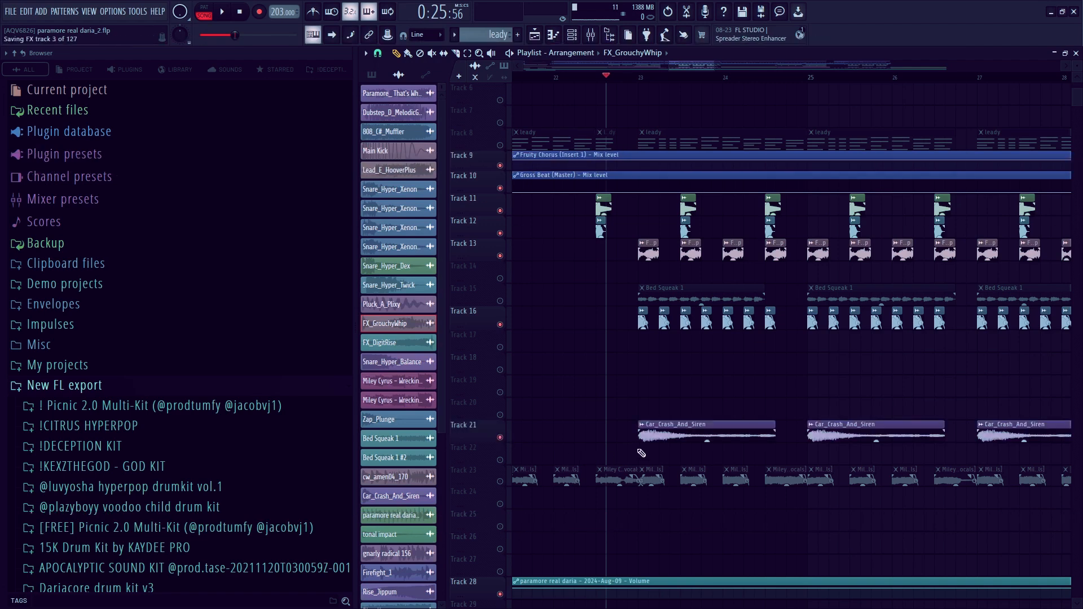
click(501, 301)
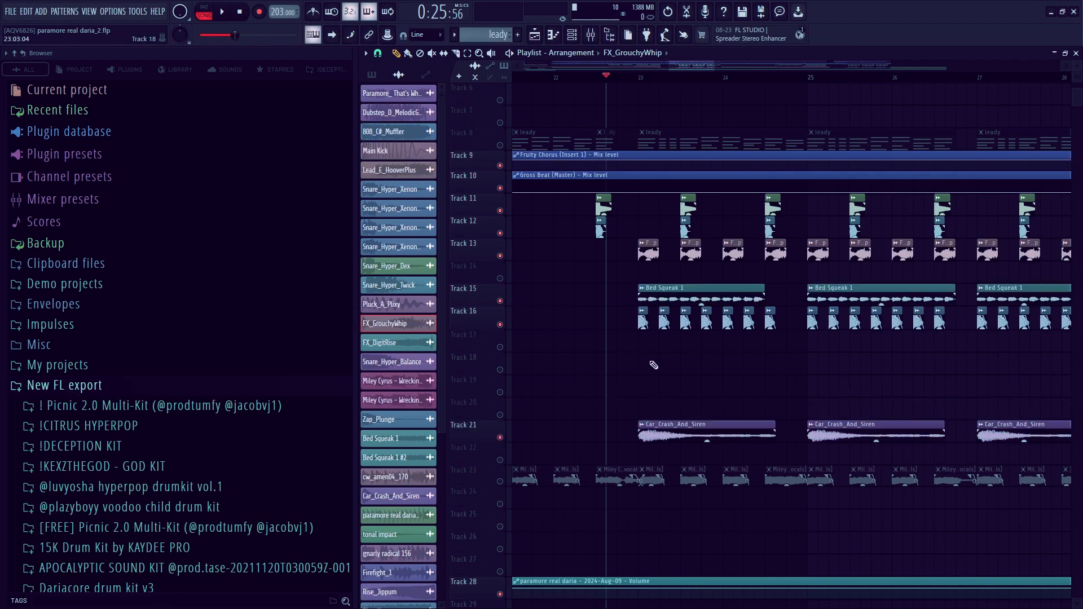
scroll(812, 316, down, 3)
scroll(658, 216, up, 3)
scroll(784, 314, down, 3)
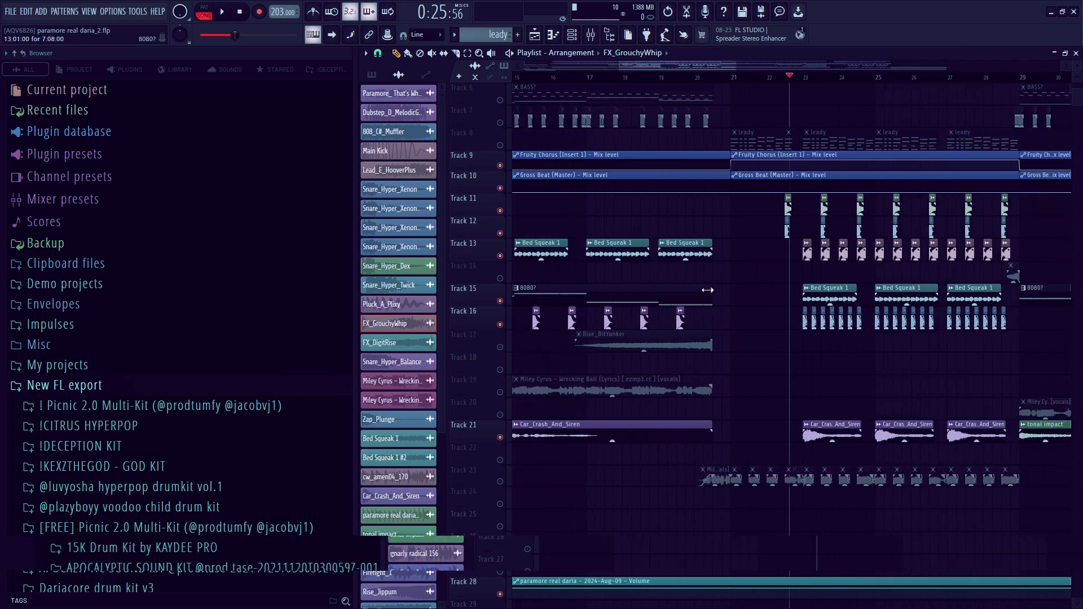
scroll(897, 315, up, 2)
scroll(862, 329, up, 4)
scroll(694, 177, up, 3)
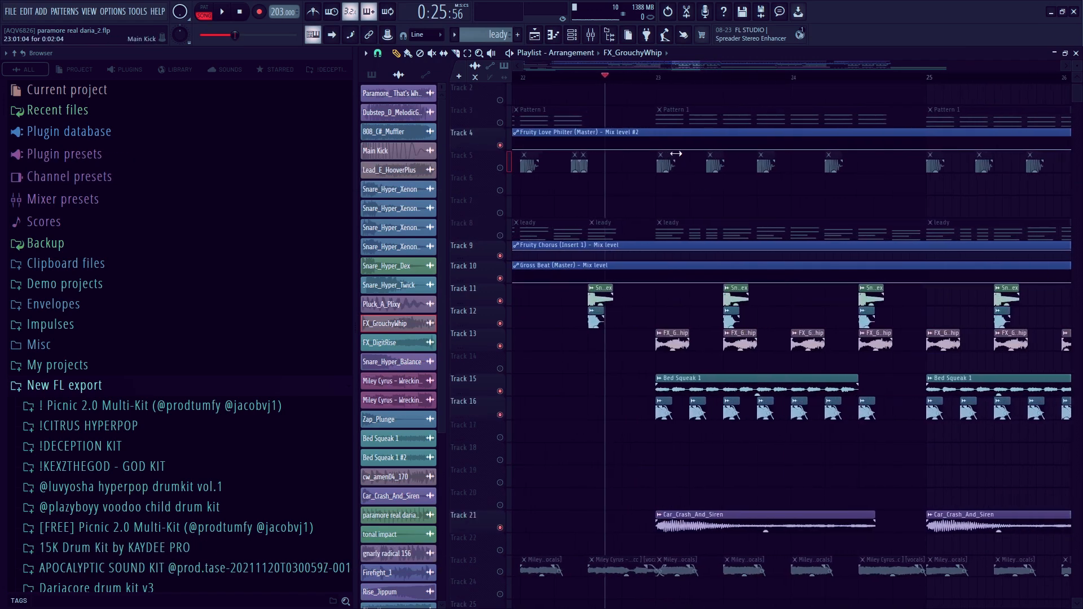
Step: Play the unmuted percussion and effects layers from the bar 22 snare hit through bar 28
scroll(733, 186, down, 1)
key(space)
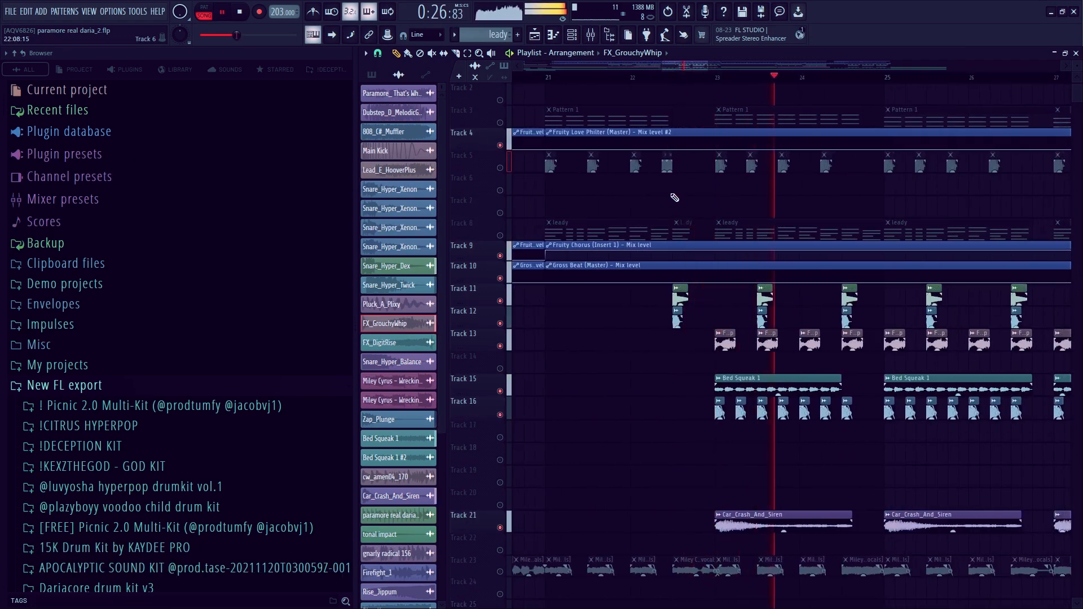
scroll(676, 237, down, 3)
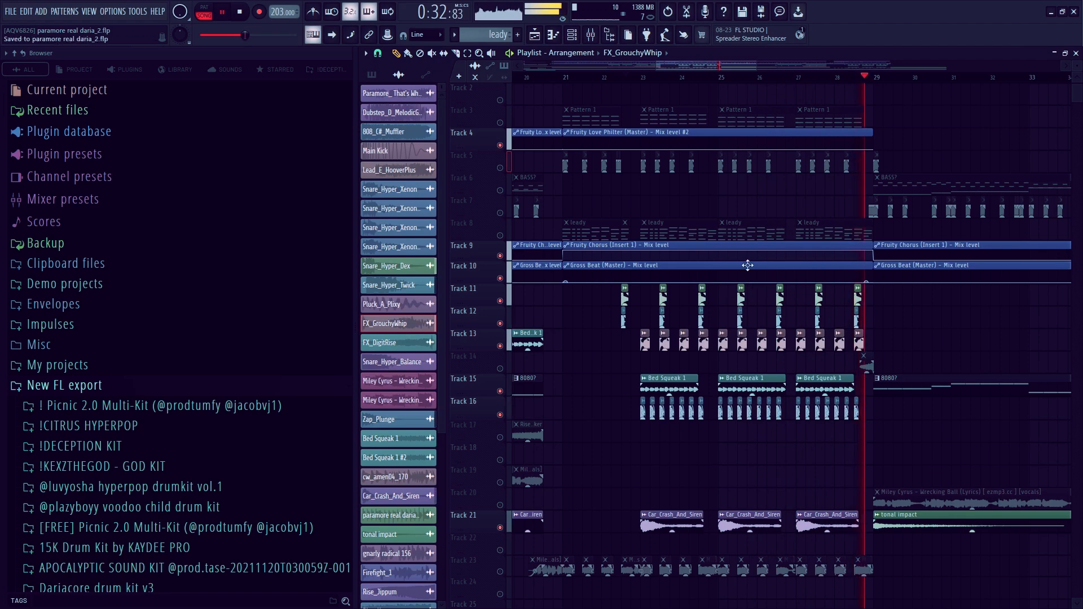
scroll(588, 236, up, 3)
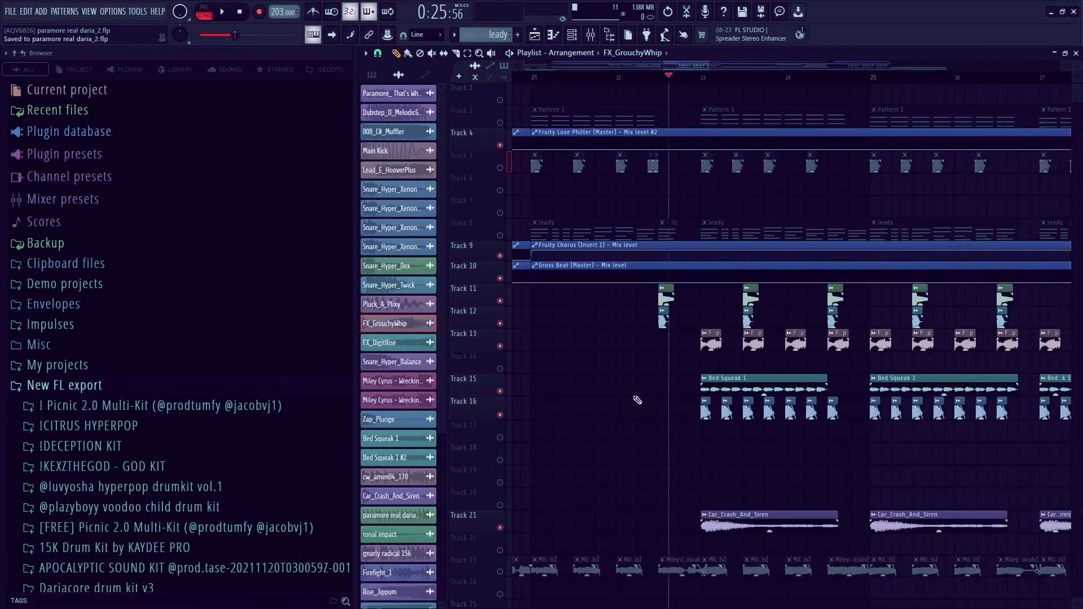
scroll(634, 401, down, 2)
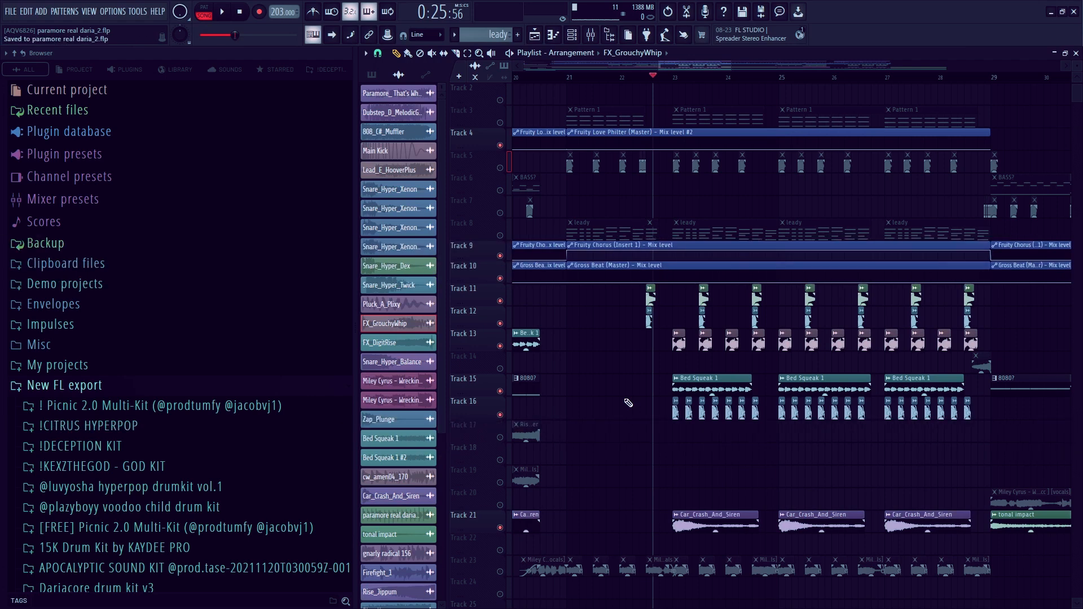
Step: Unmute the Pattern 1, kick and leady clips on Tracks 3, 5 and 8 and play the drop from bar 21
scroll(502, 147, up, 1)
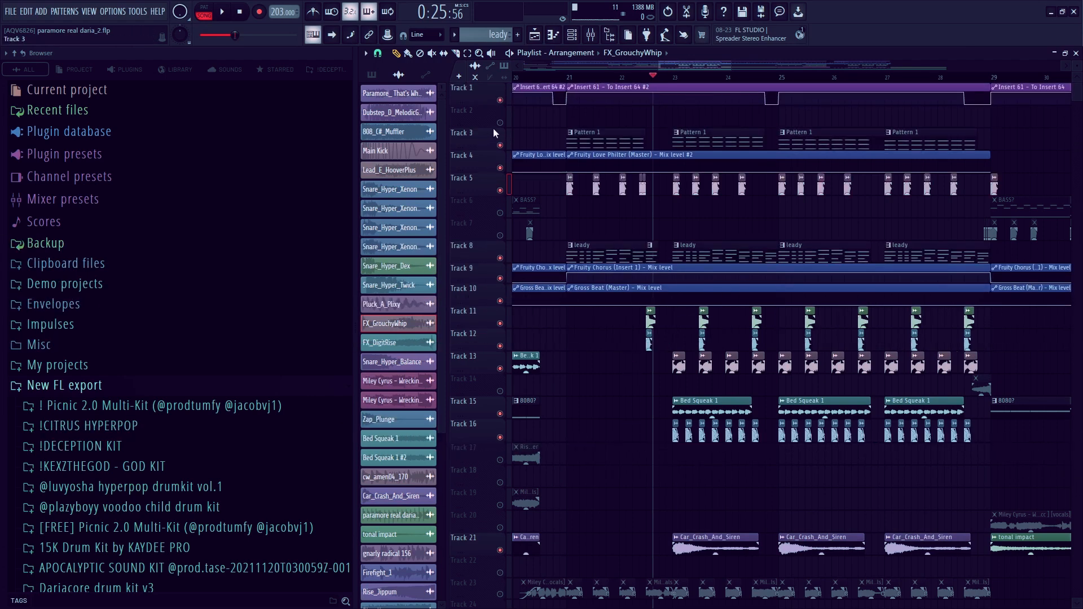
scroll(572, 78, up, 5)
click(581, 78)
key(space)
scroll(629, 254, down, 4)
scroll(629, 257, down, 6)
scroll(626, 314, down, 3)
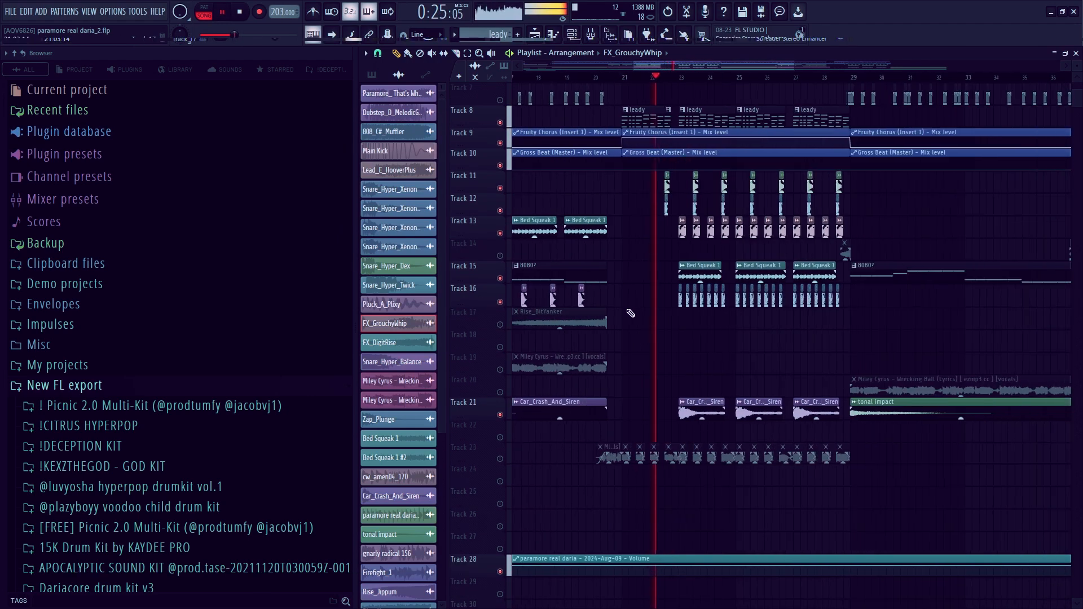
scroll(668, 350, up, 6)
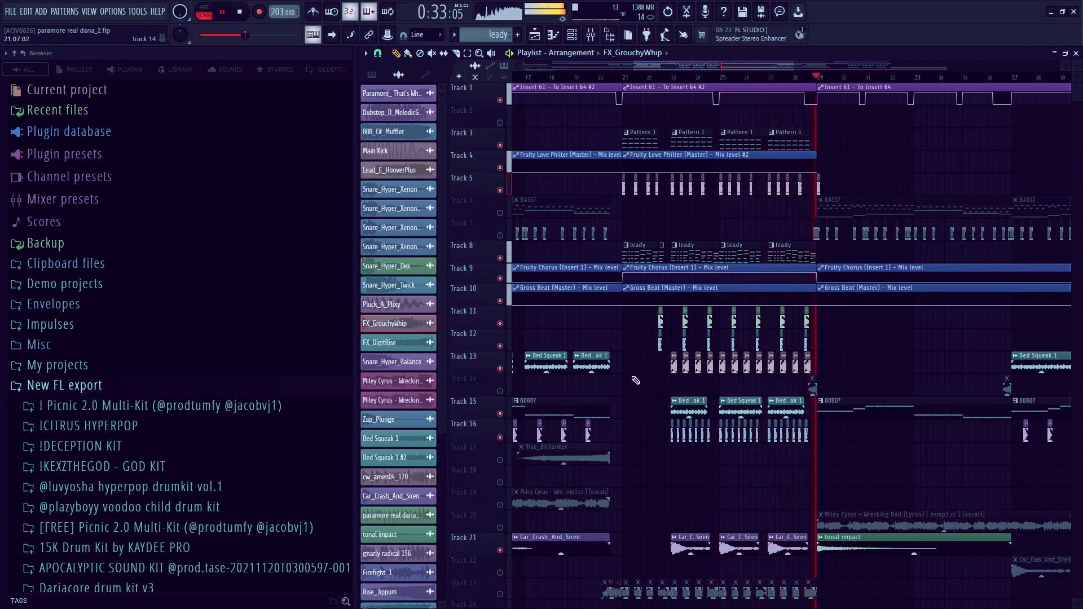
scroll(525, 517, down, 4)
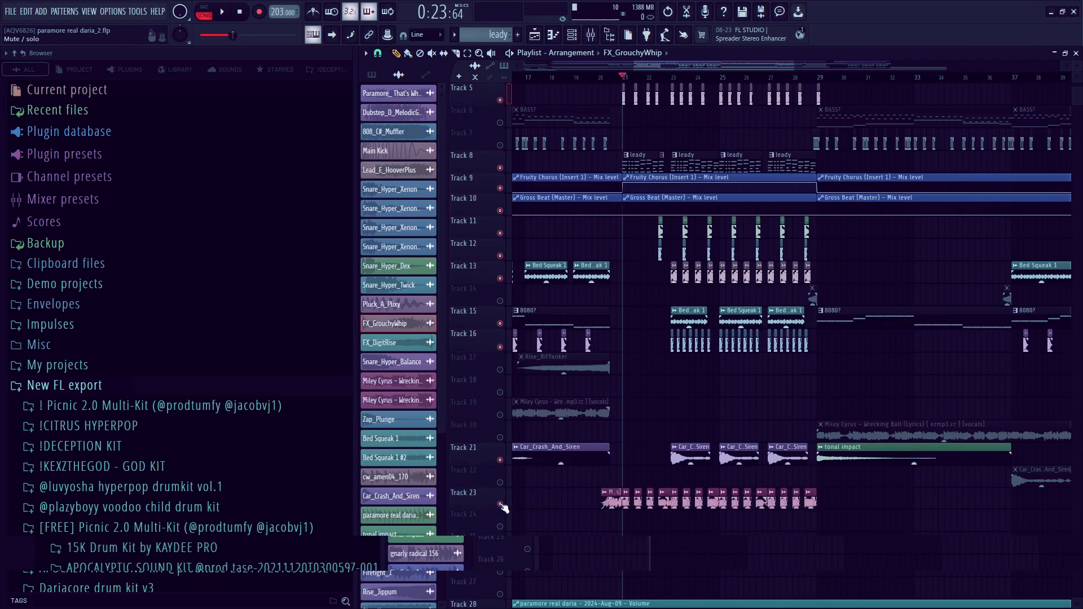
Step: Solo the Miley Cyrus vocal chops on Track 23, keeping the automation on Tracks 4, 9, 10 and 28 active
right_click(500, 504)
click(500, 211)
click(500, 188)
scroll(501, 189, up, 3)
click(499, 145)
scroll(508, 225, down, 10)
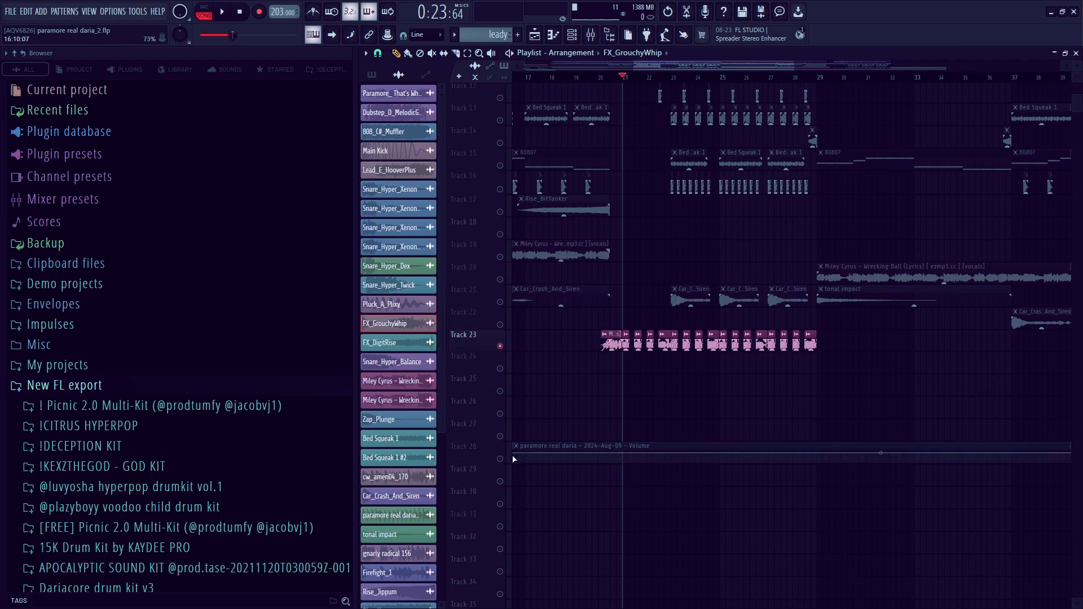
click(500, 459)
Step: Play the soloed vocal chops on Track 23 from bar 21 and examine how they are cut across the drop
scroll(631, 358, up, 5)
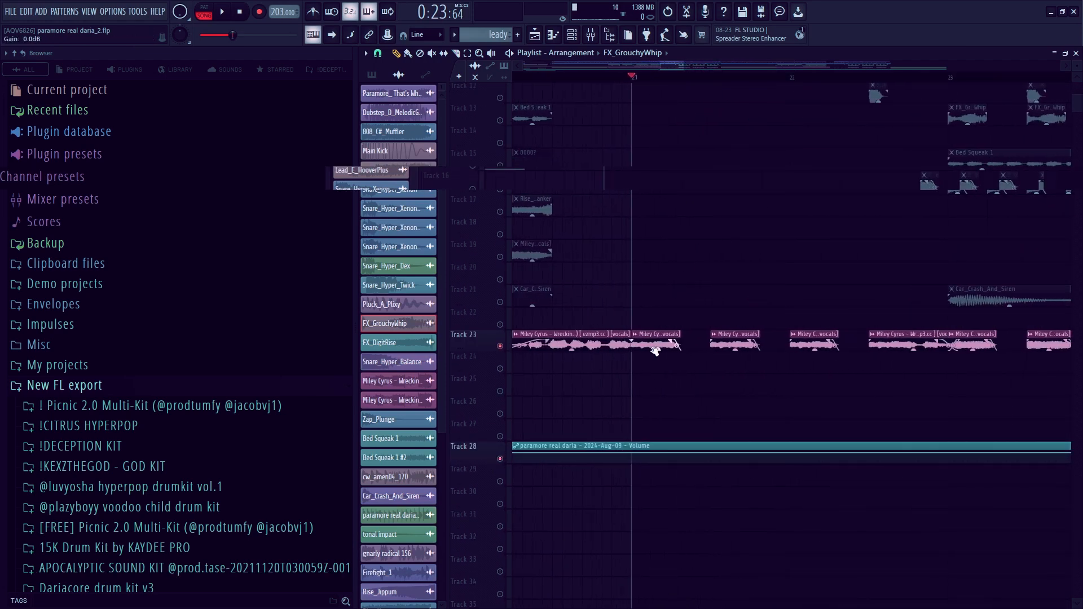
scroll(631, 359, down, 5)
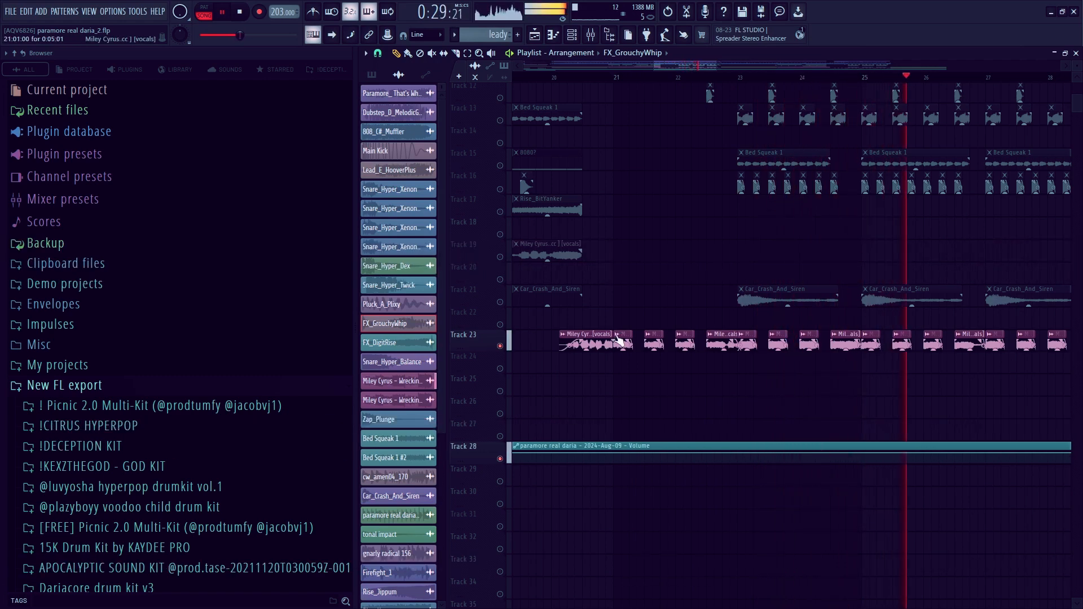
scroll(620, 341, down, 3)
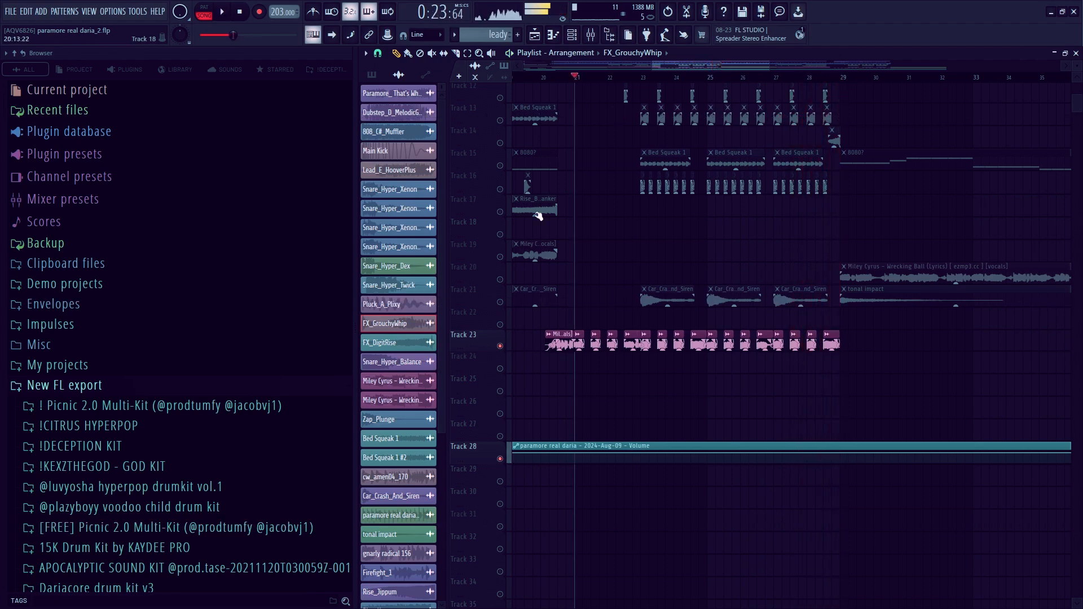
scroll(576, 235, up, 6)
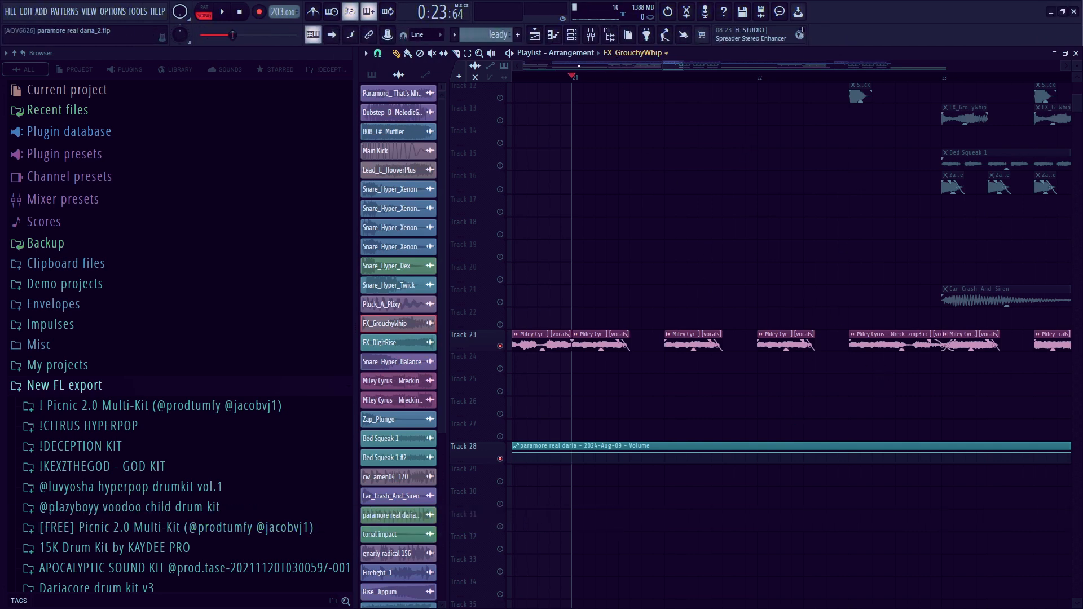
key(space)
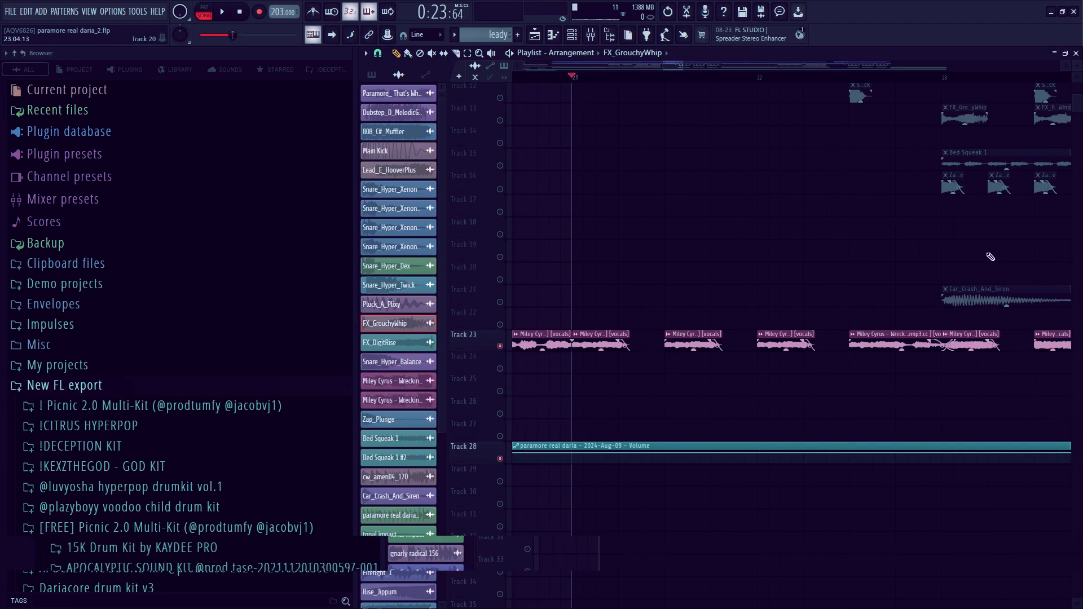
scroll(768, 295, down, 4)
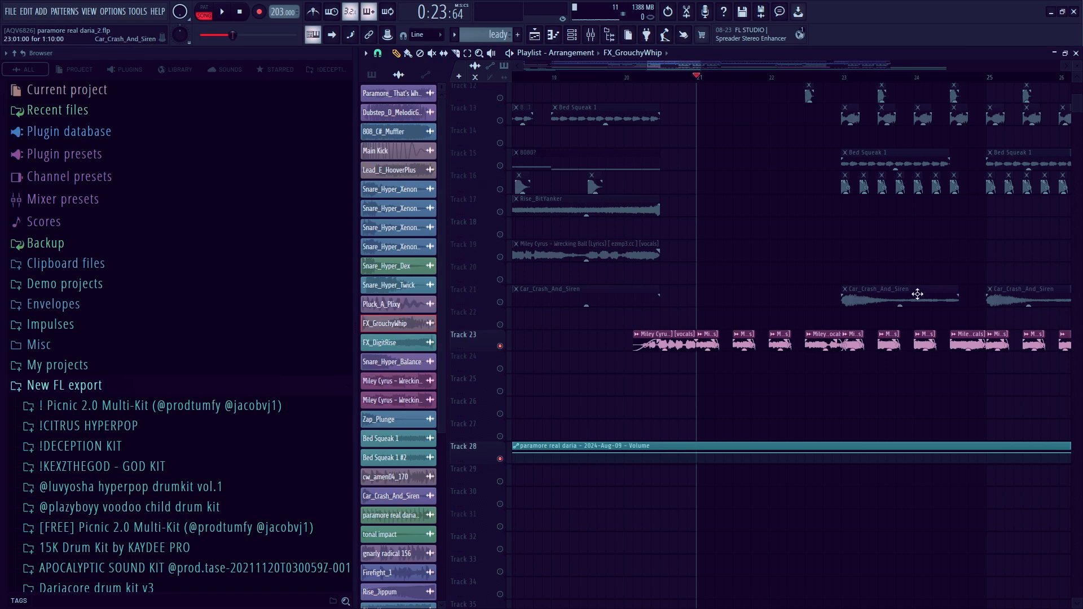
scroll(892, 234, down, 2)
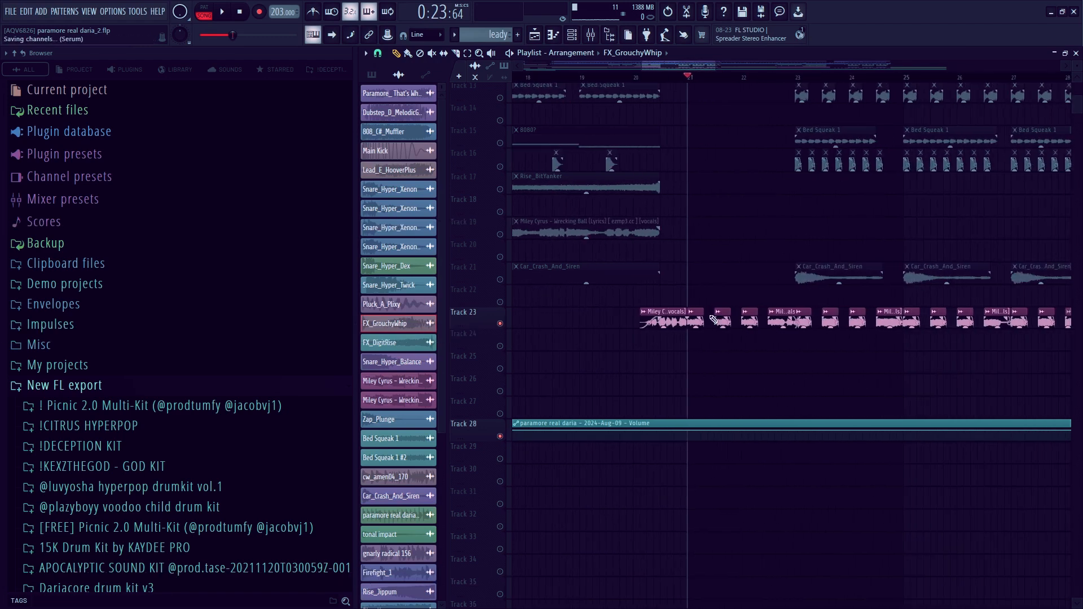
scroll(688, 313, up, 3)
scroll(831, 385, up, 3)
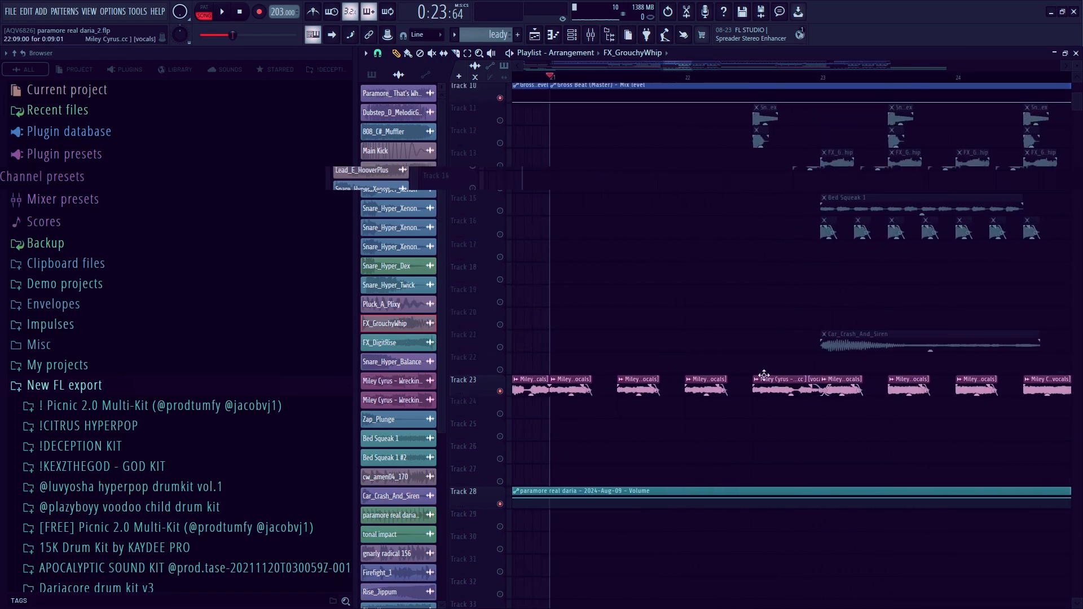
scroll(777, 376, down, 3)
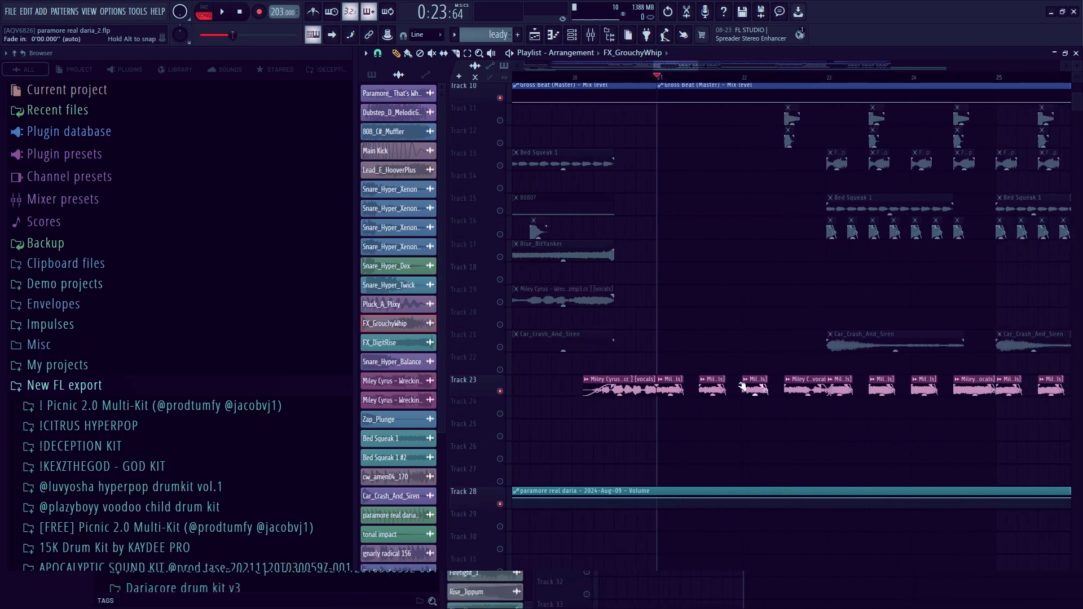
scroll(742, 386, down, 2)
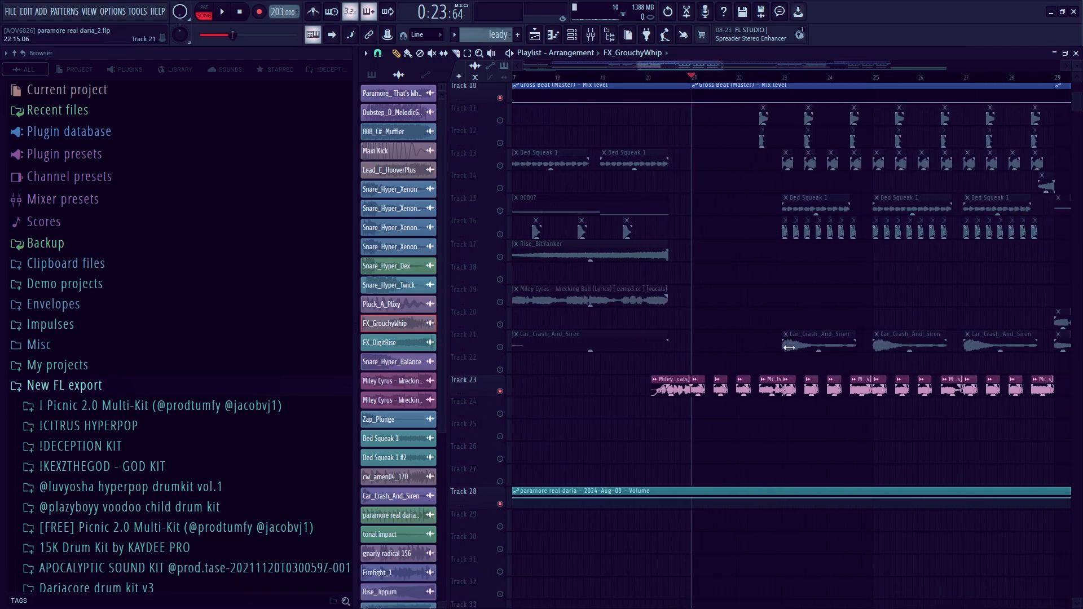
Step: Turn off the solo on Track 23 to restore every track and play the full drop from bar 21
click(501, 372)
right_click(501, 370)
key(space)
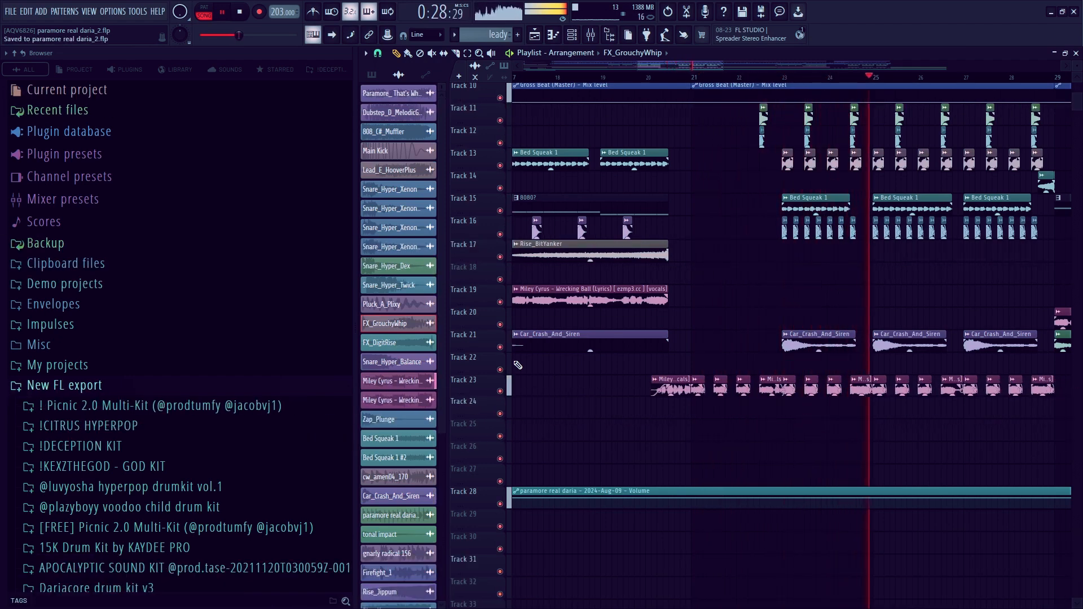
scroll(562, 387, down, 4)
scroll(725, 331, up, 6)
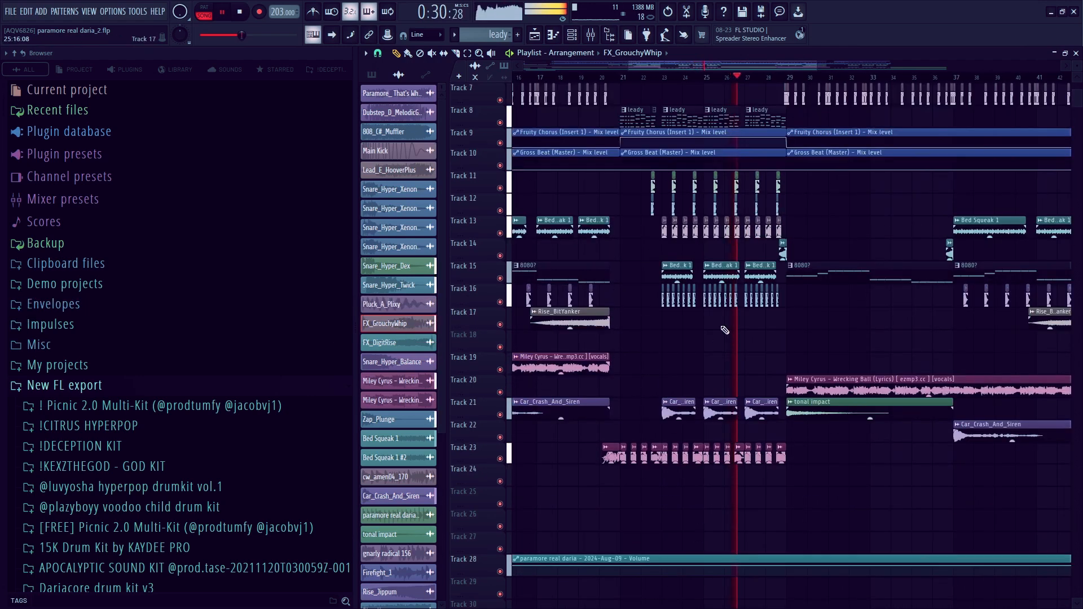
scroll(725, 331, down, 2)
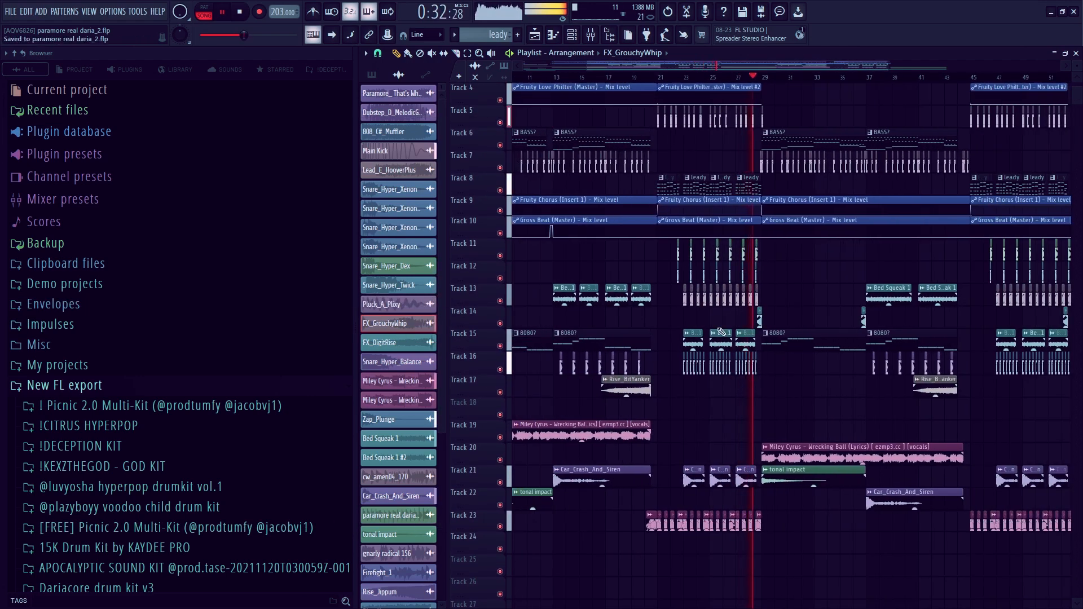
key(space)
Step: Move the playhead to bar 1 and mute Track 7 and the gnarly radical 156 clips on Track 12
scroll(718, 307, down, 3)
scroll(958, 259, up, 4)
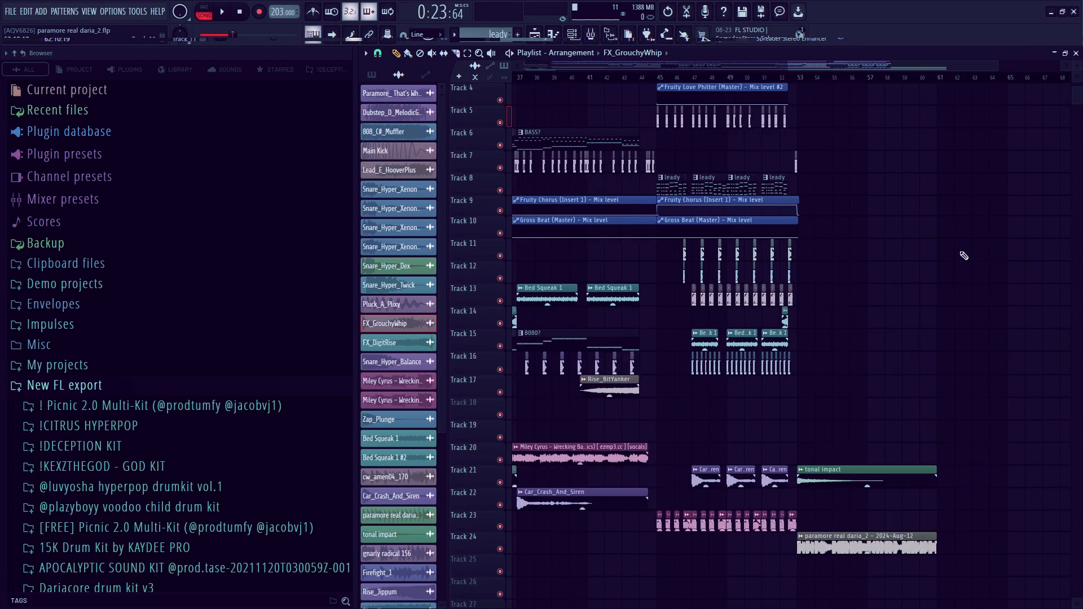
scroll(959, 316, down, 4)
scroll(473, 160, up, 8)
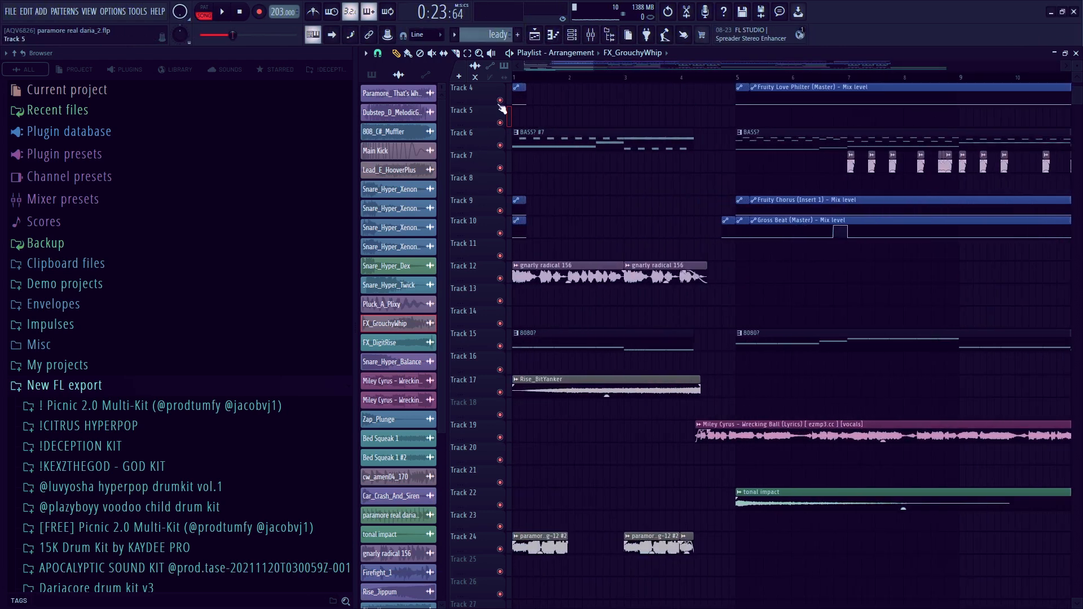
click(514, 78)
scroll(558, 199, up, 3)
scroll(804, 176, down, 3)
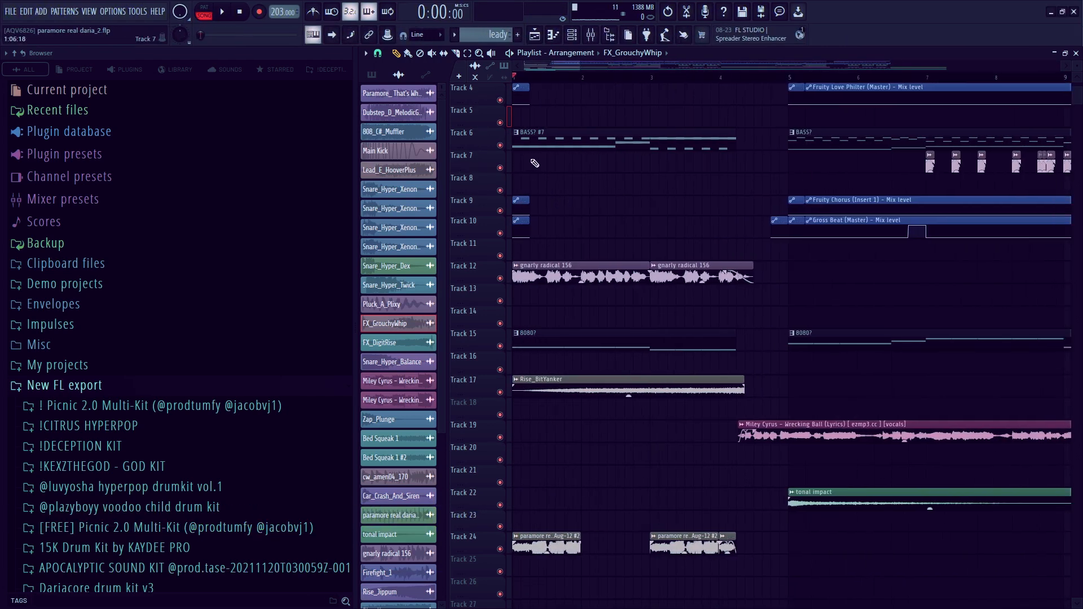
scroll(504, 172, up, 3)
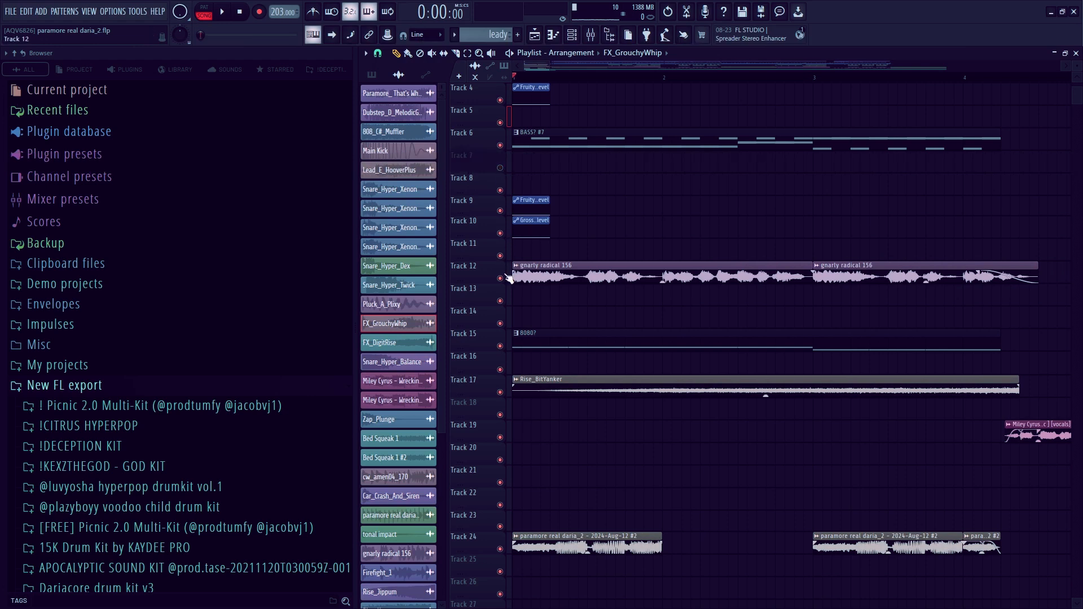
click(499, 279)
Step: Examine the layers from the intro up to bar 15 and play the arrangement from bar 1
scroll(860, 337, down, 3)
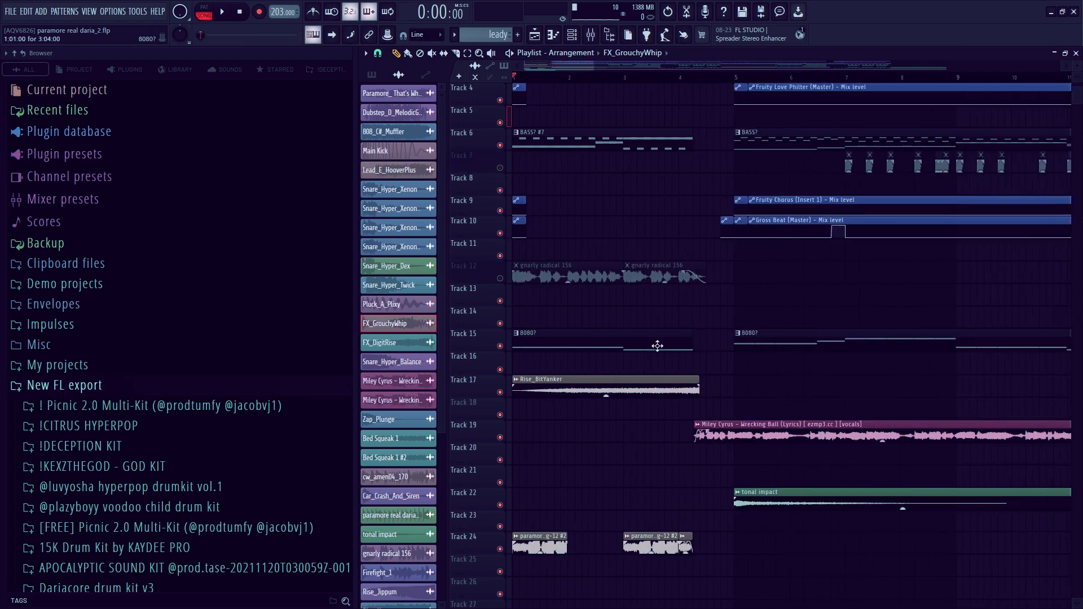
scroll(860, 338, up, 1)
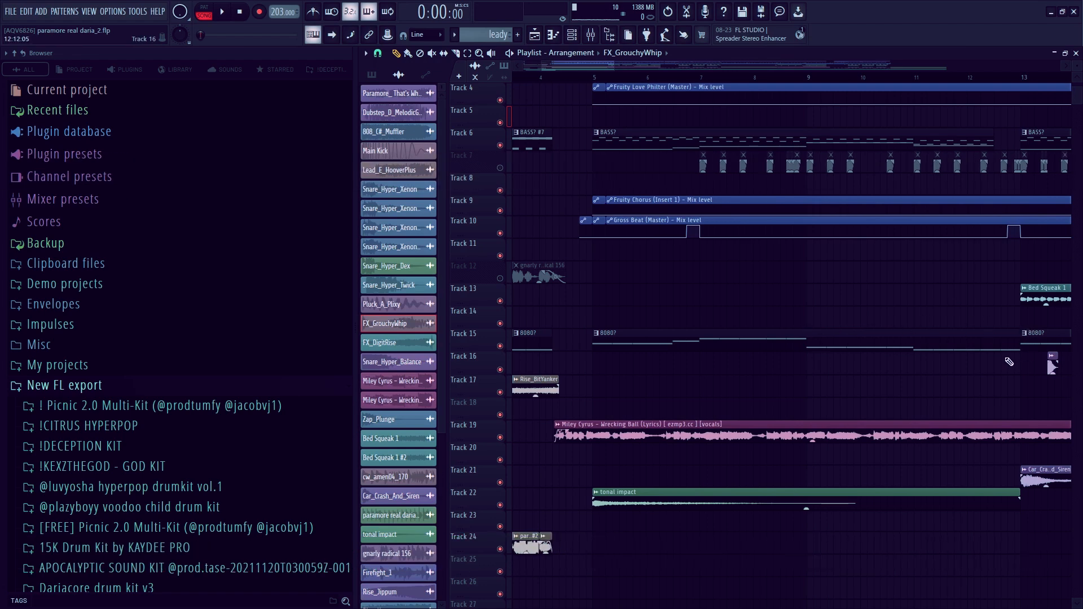
scroll(1009, 361, down, 2)
scroll(500, 193, up, 3)
scroll(650, 177, down, 2)
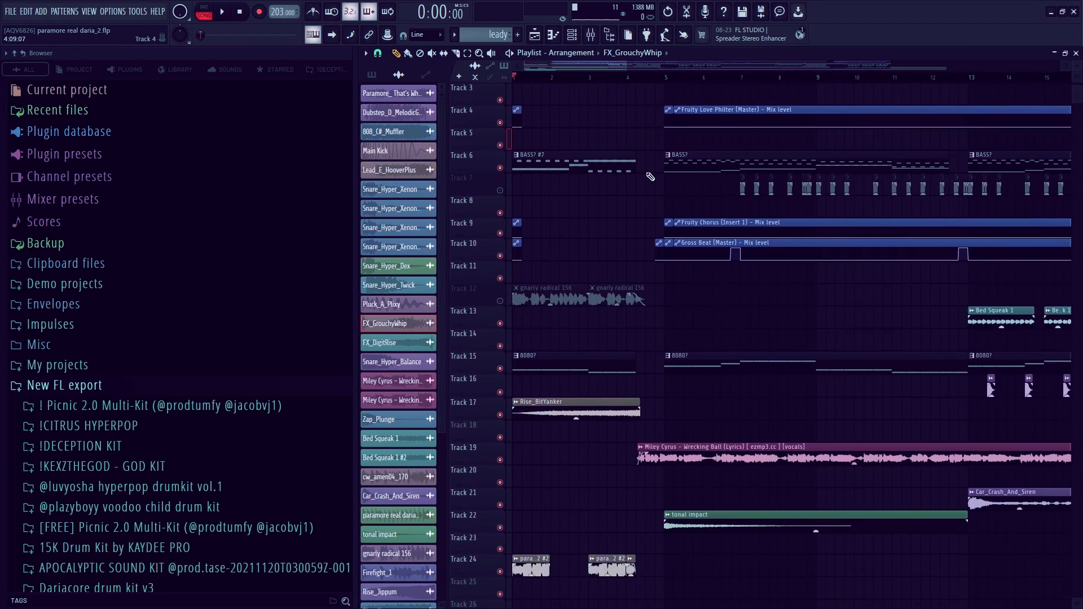
scroll(482, 194, down, 2)
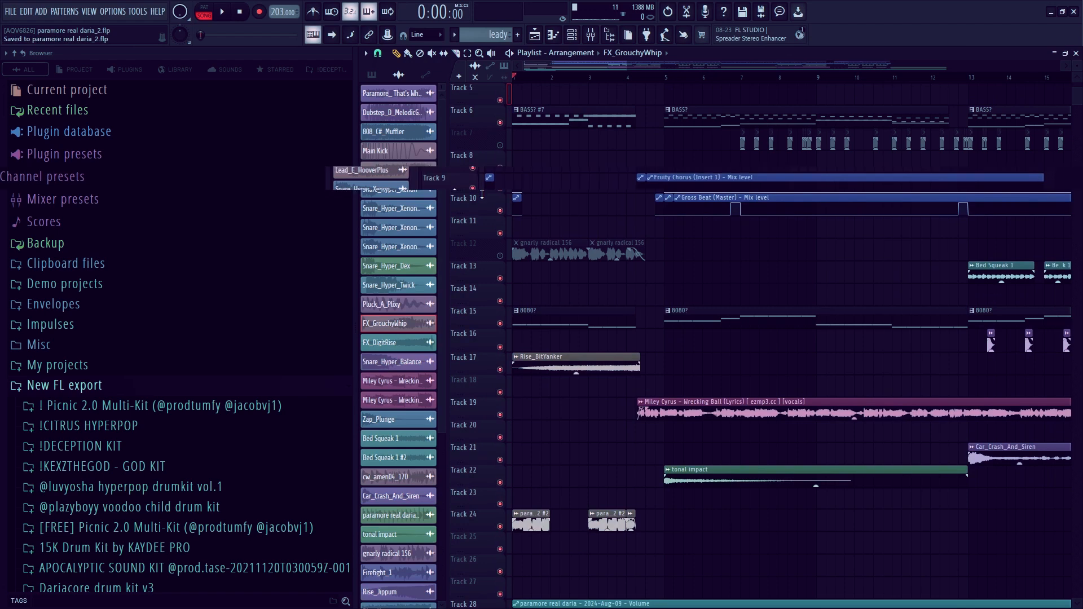
scroll(482, 193, up, 3)
key(space)
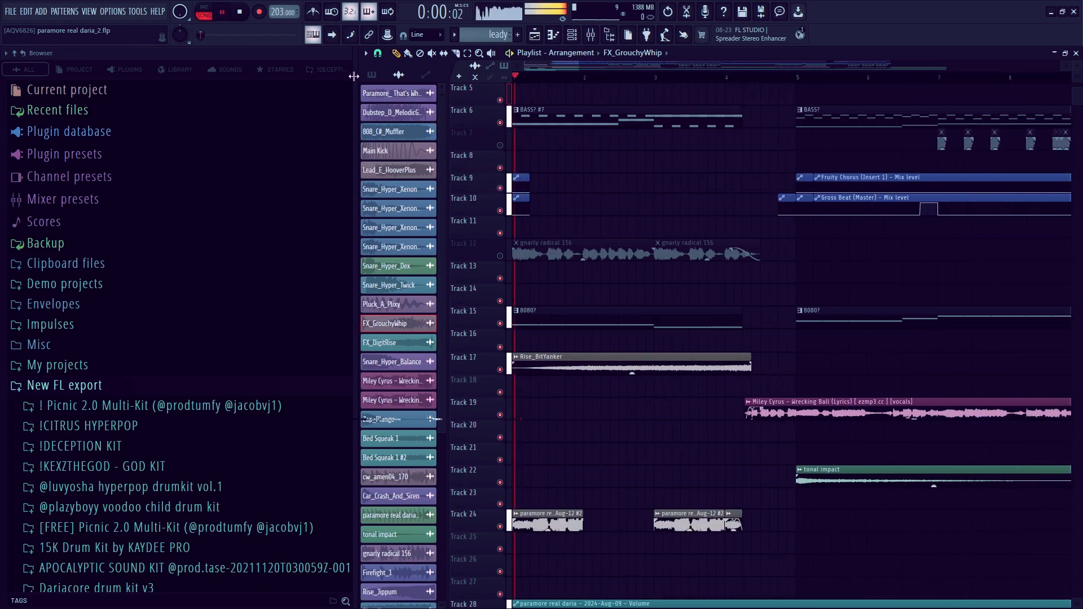
Step: Mute the resampled audio on Track 24, Rise_BitYanker on Track 17 and the beat tag on Track 31, and stop playback
click(500, 526)
click(499, 369)
scroll(500, 563, down, 4)
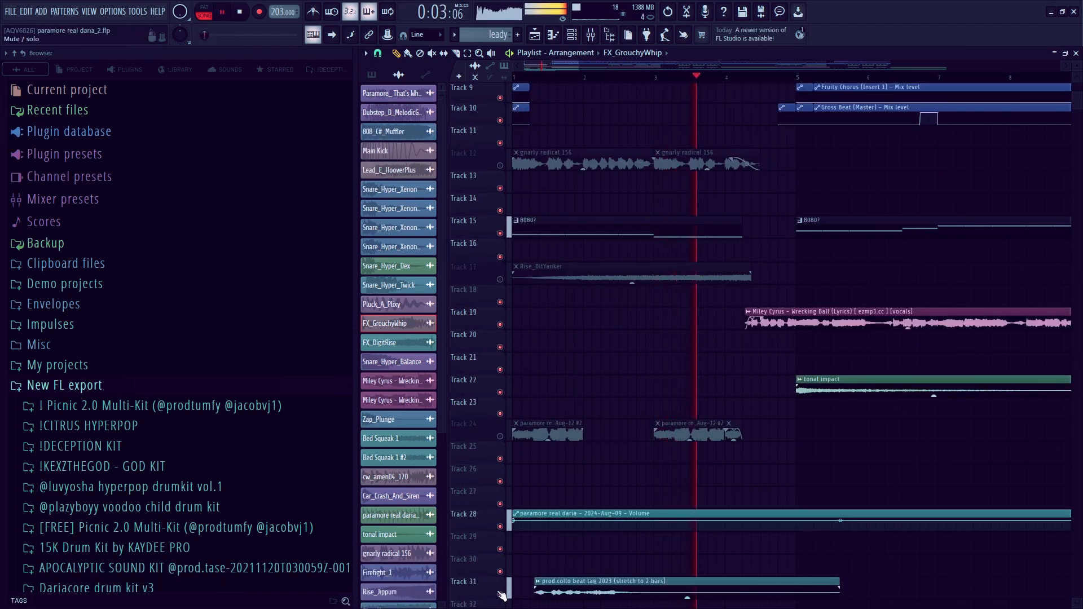
scroll(575, 451, up, 2)
key(space)
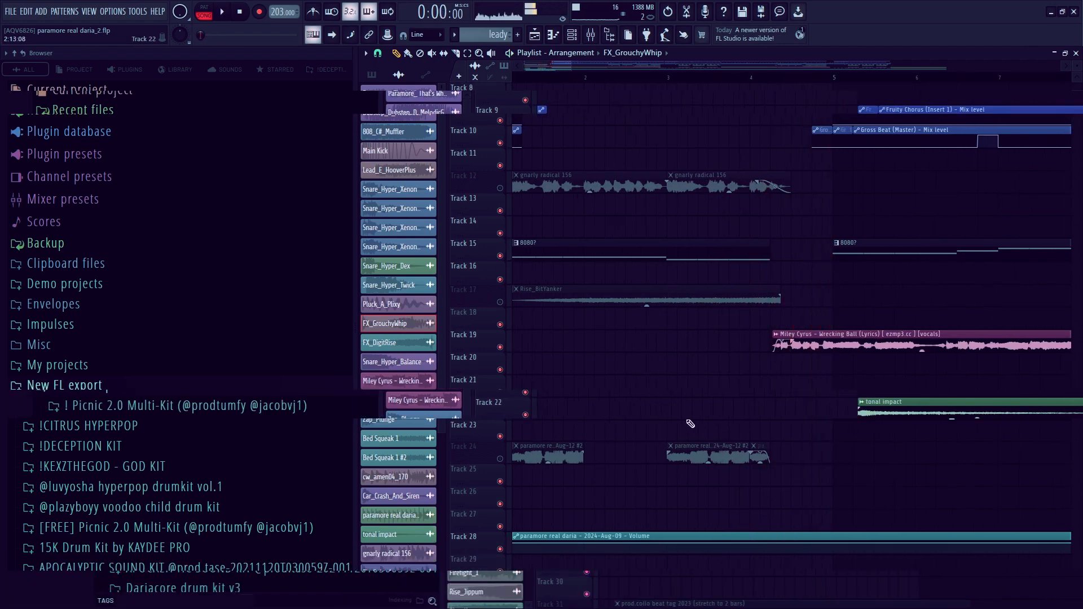
Step: Unmute the Rise_BitYanker clip on Track 17 and play the intro from bar 1
scroll(653, 420, up, 5)
scroll(834, 442, down, 2)
scroll(472, 395, up, 3)
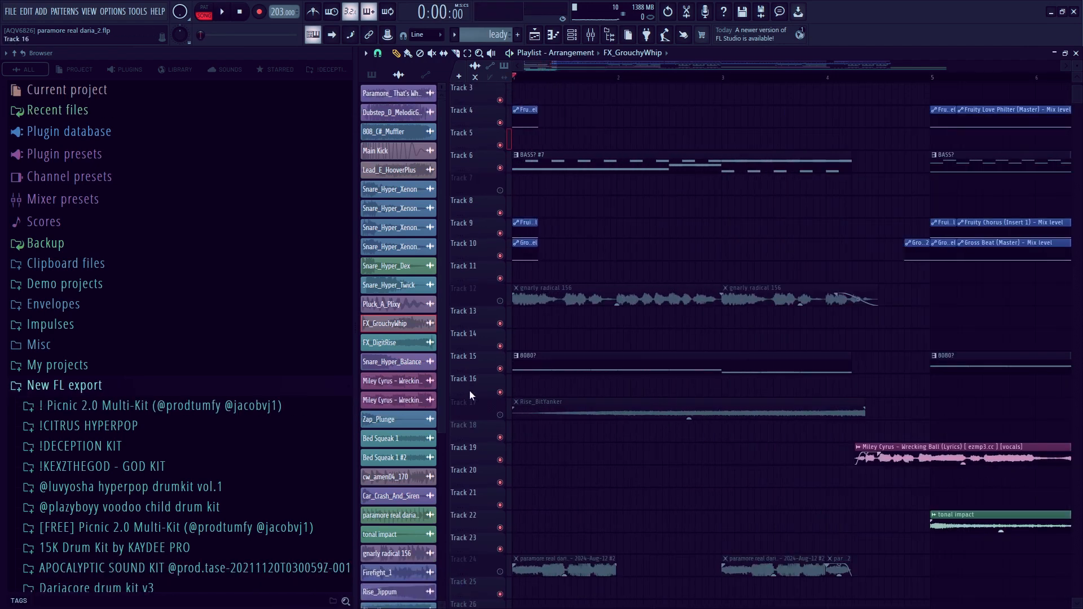
click(500, 416)
key(space)
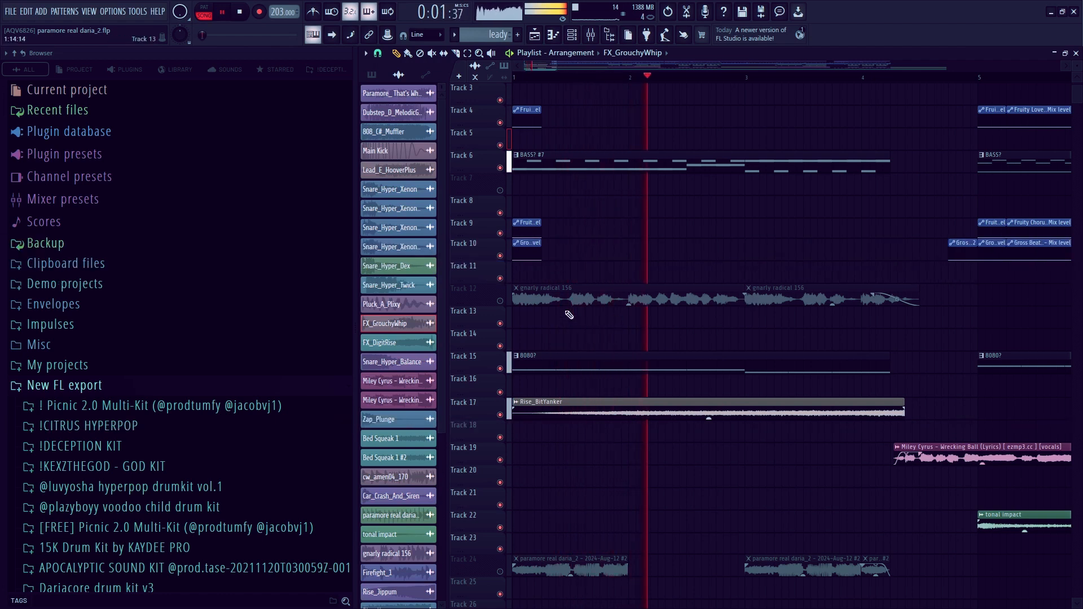
Step: Stop playback, unmute the gnarly radical 156 clips on Track 12 and save the project
key(space)
click(501, 301)
key(ctrl+s)
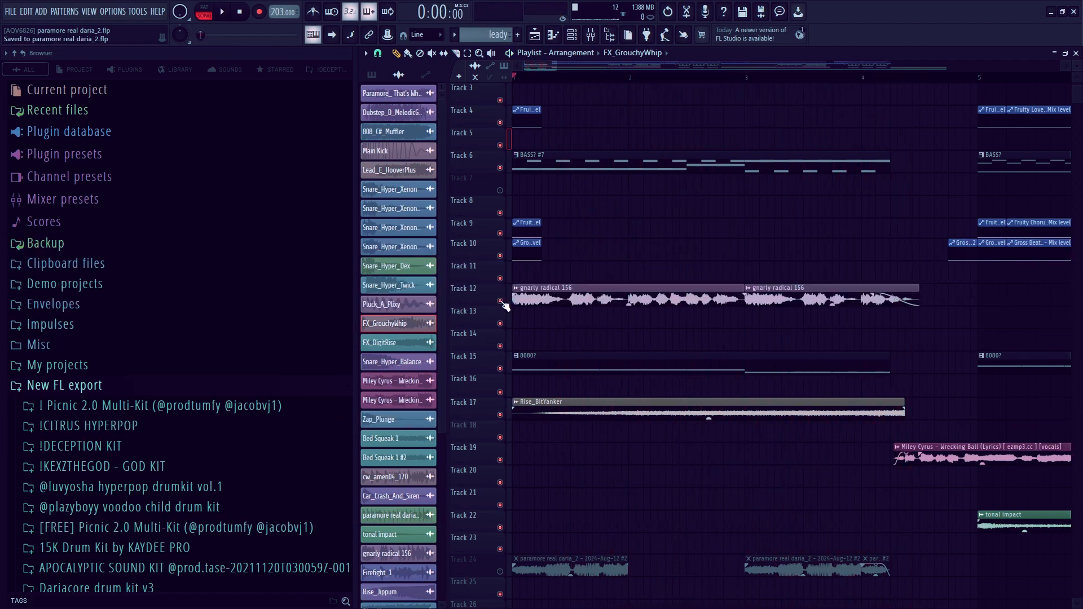
Step: Play the intro from bar 1 to the end of bar 4 with the gnarly radical 156 clips audible, and stop playback
scroll(471, 272, up, 2)
scroll(507, 140, up, 5)
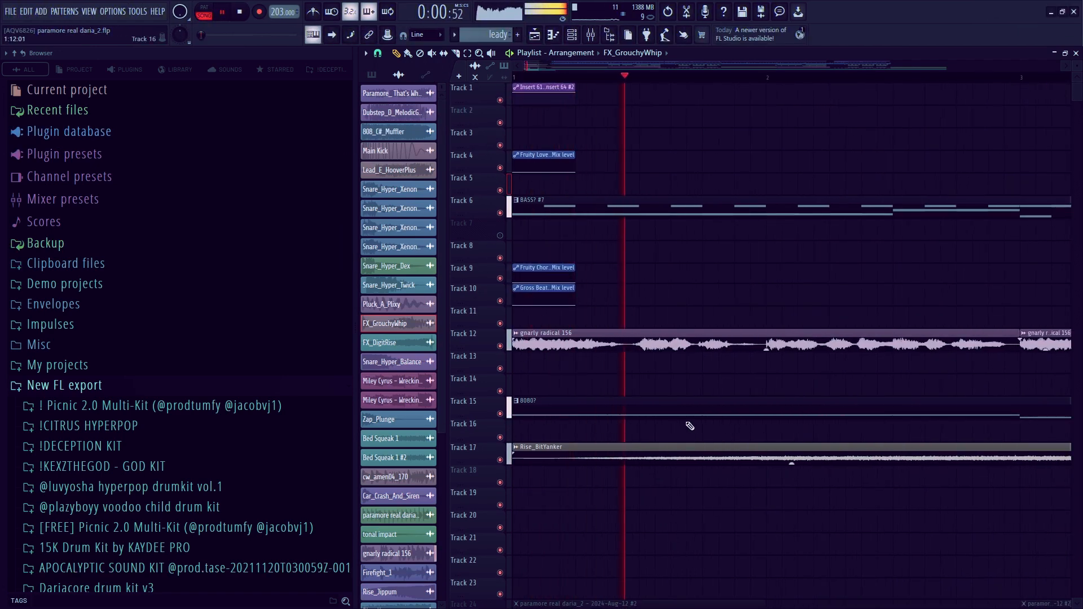
scroll(666, 396, down, 3)
scroll(667, 397, down, 3)
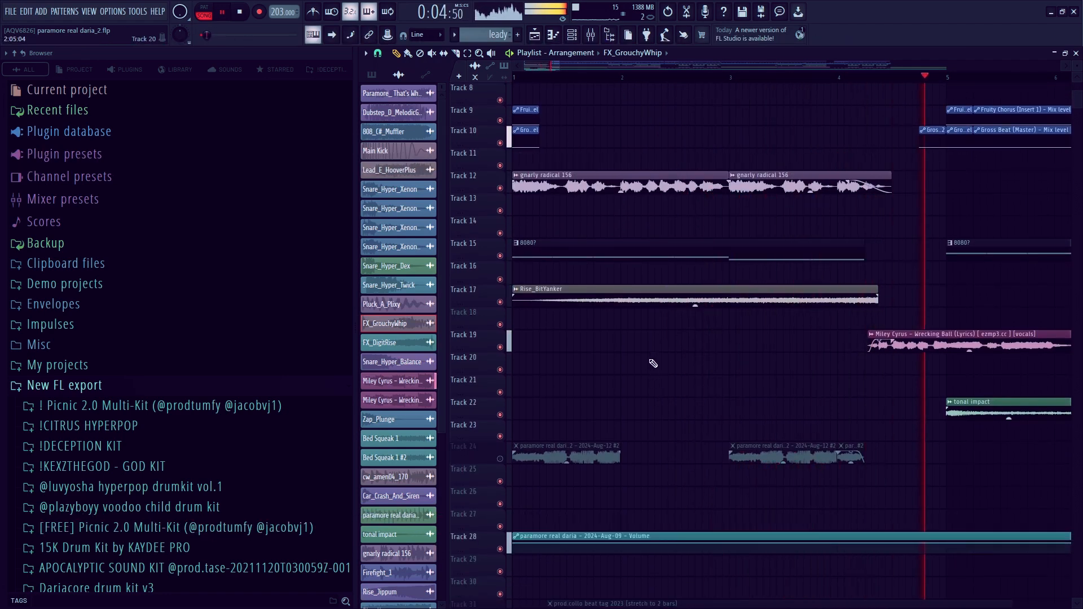
key(space)
Step: Unmute the resampled audio on Track 24 and select the "paramore real daria_2 - 2024-Aug-12" clip at bar 53 as the clip source
scroll(488, 389, down, 2)
click(499, 346)
scroll(538, 365, down, 8)
scroll(926, 340, up, 2)
scroll(925, 341, up, 5)
click(925, 341)
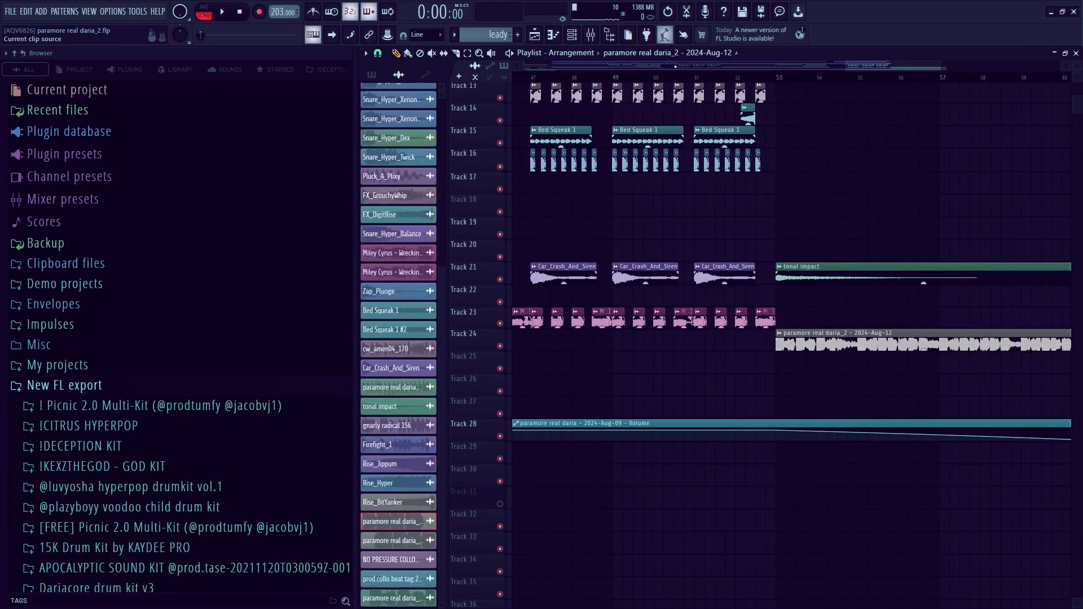
Step: Open the Edison audio editor to inspect its recording and its send-to-playlist option, and close it
click(690, 9)
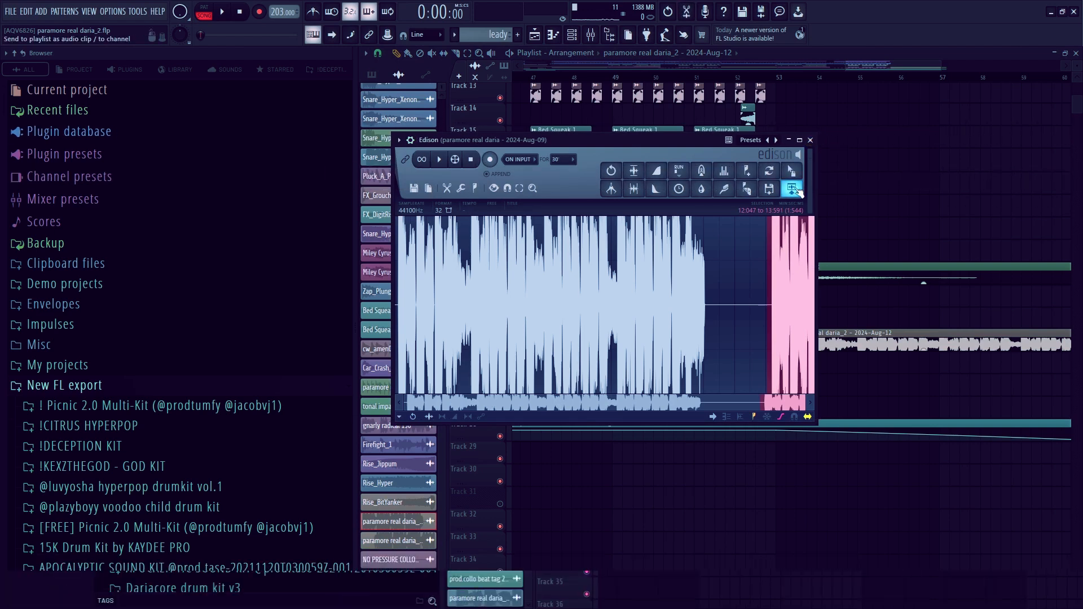
click(811, 140)
scroll(797, 286, right, 4)
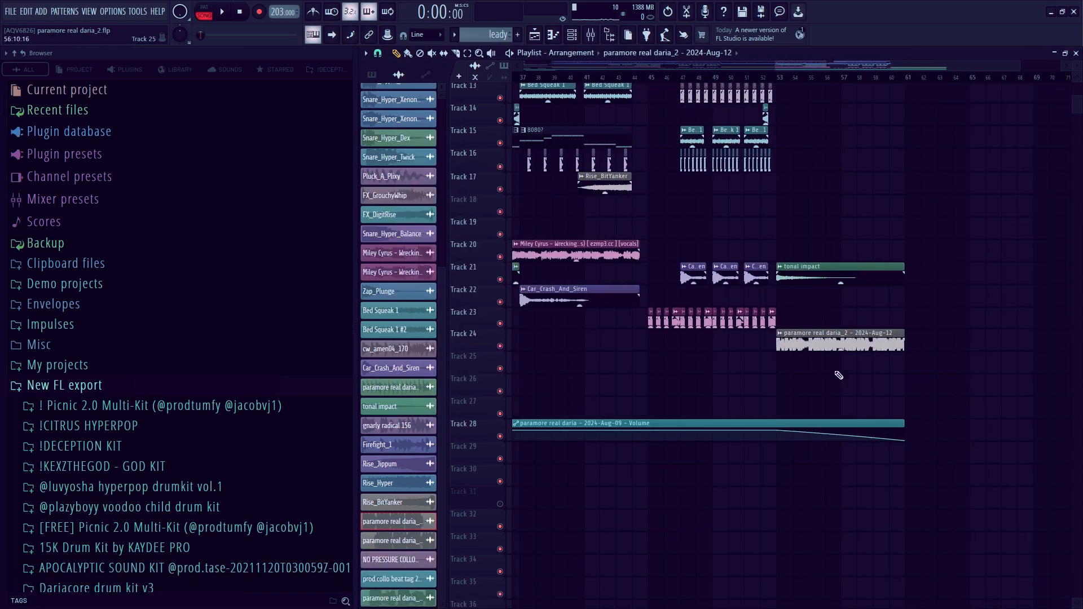
ctrl+scroll(779, 350, down, 8)
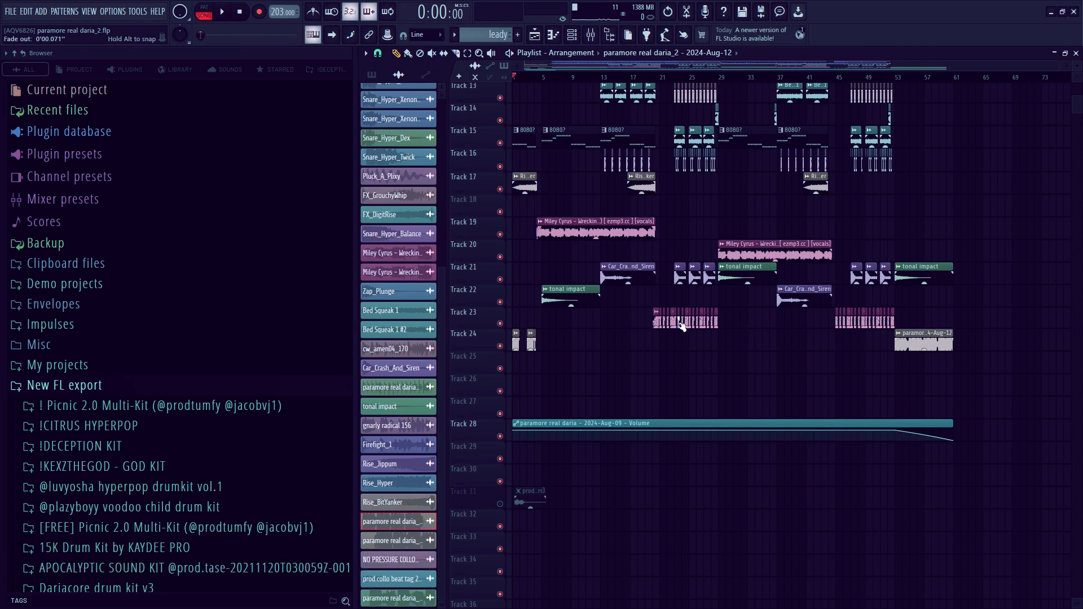
ctrl+scroll(449, 307, up, 14)
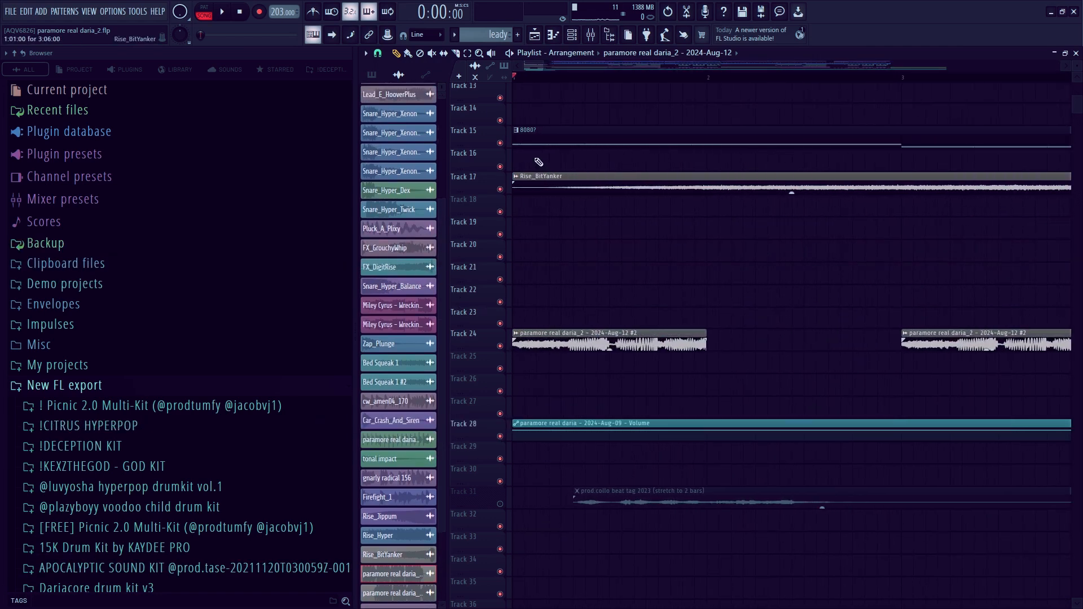
Step: Mute Tracks 12, 15 and 17 and play the resampled audio on Track 24 from bar 1
drag(525, 82, 512, 80)
scroll(565, 266, up, 5)
ctrl+scroll(522, 296, down, 5)
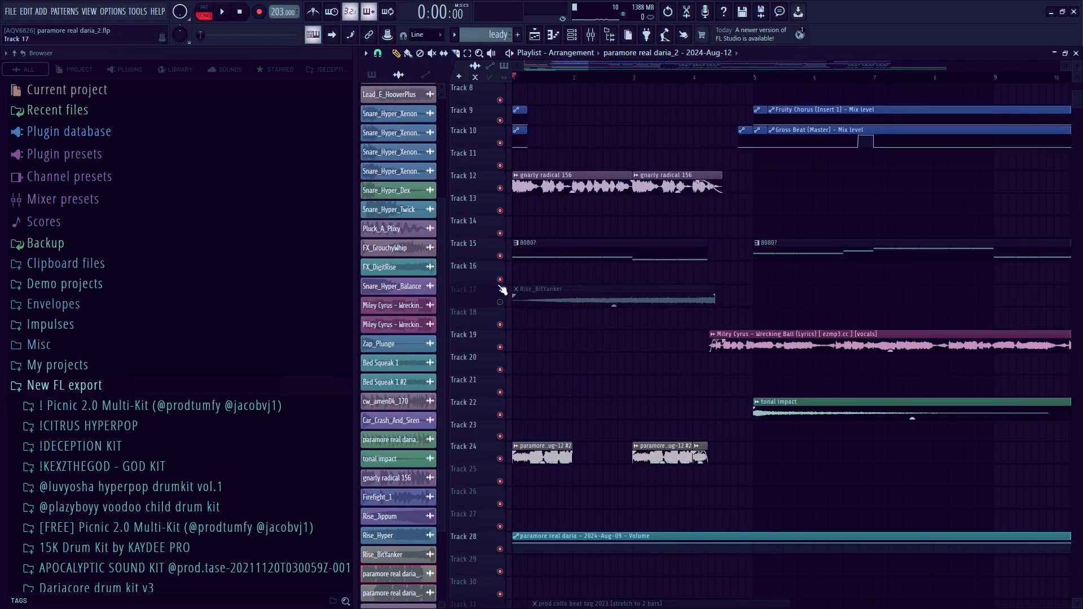
click(500, 189)
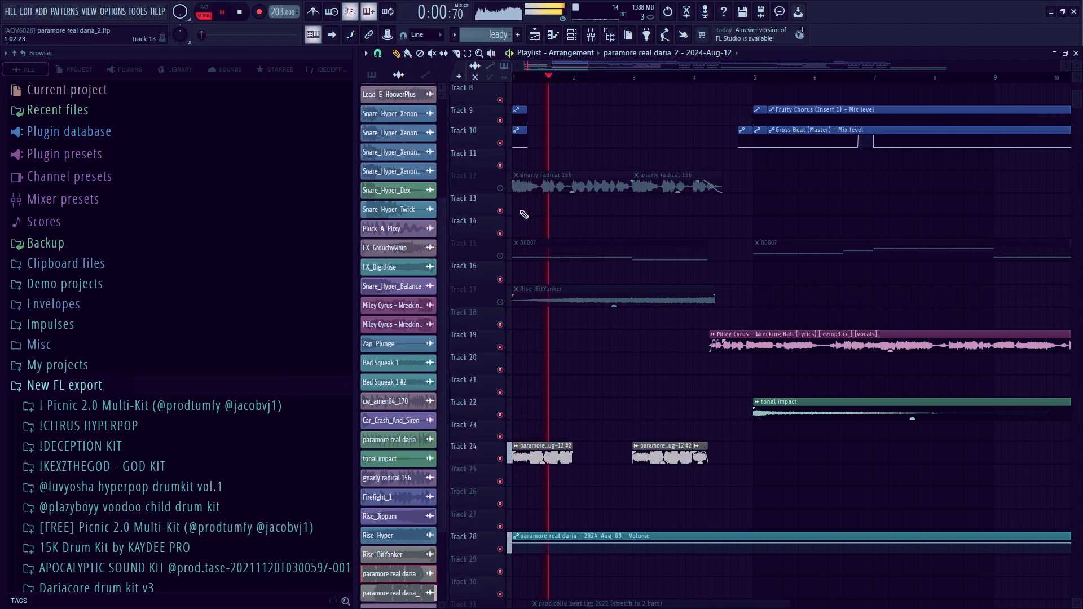
scroll(525, 378, down, 5)
scroll(678, 399, up, 9)
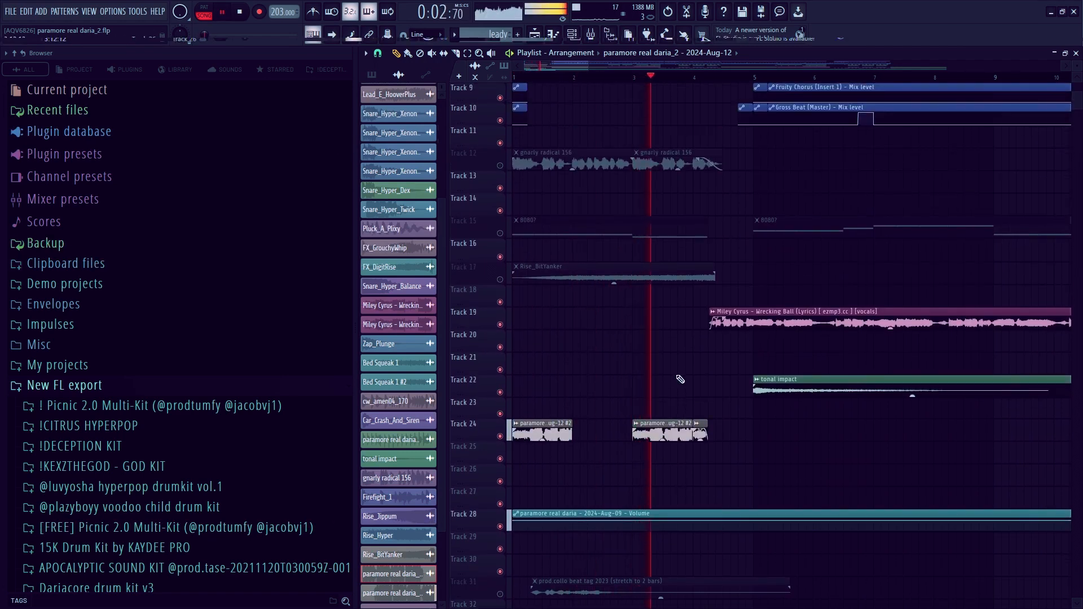
Step: Stop playback and unmute all the muted tracks, including Tracks 7, 12, 15 and 17
key(space)
click(500, 345)
right_click(500, 345)
right_click(500, 346)
scroll(601, 340, up, 3)
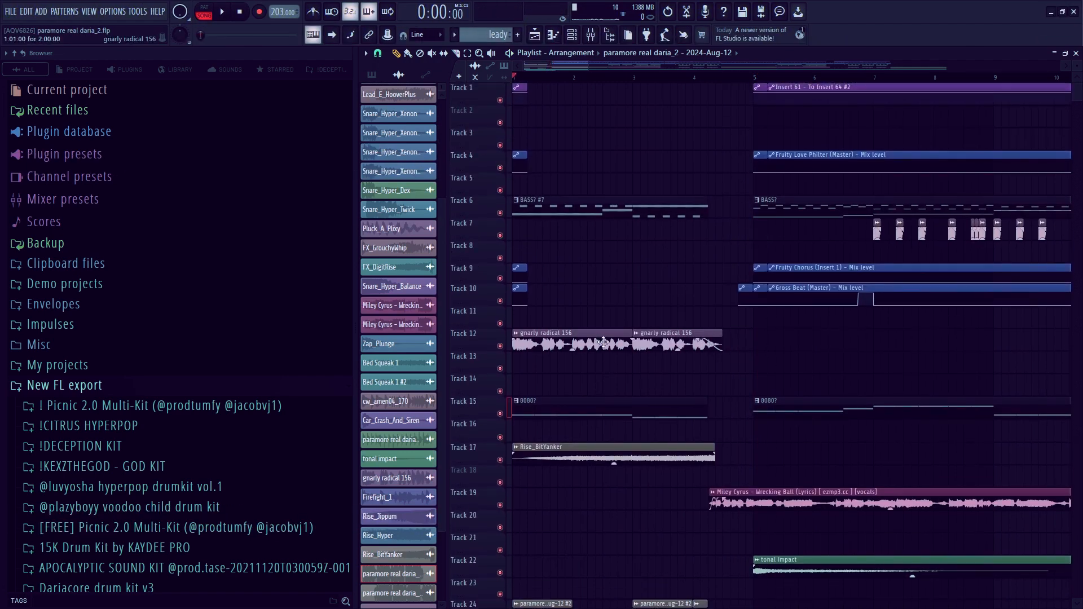
Step: Examine the complete set of layers across the arrangement and return to the intro
scroll(602, 343, down, 3)
scroll(610, 399, down, 5)
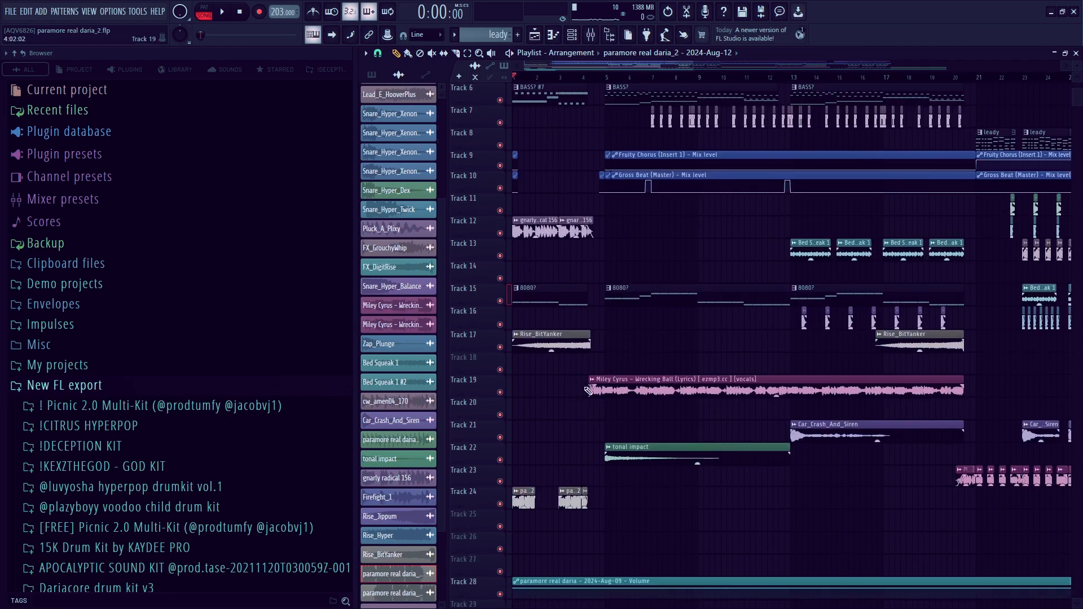
scroll(584, 384, down, 5)
scroll(625, 394, down, 3)
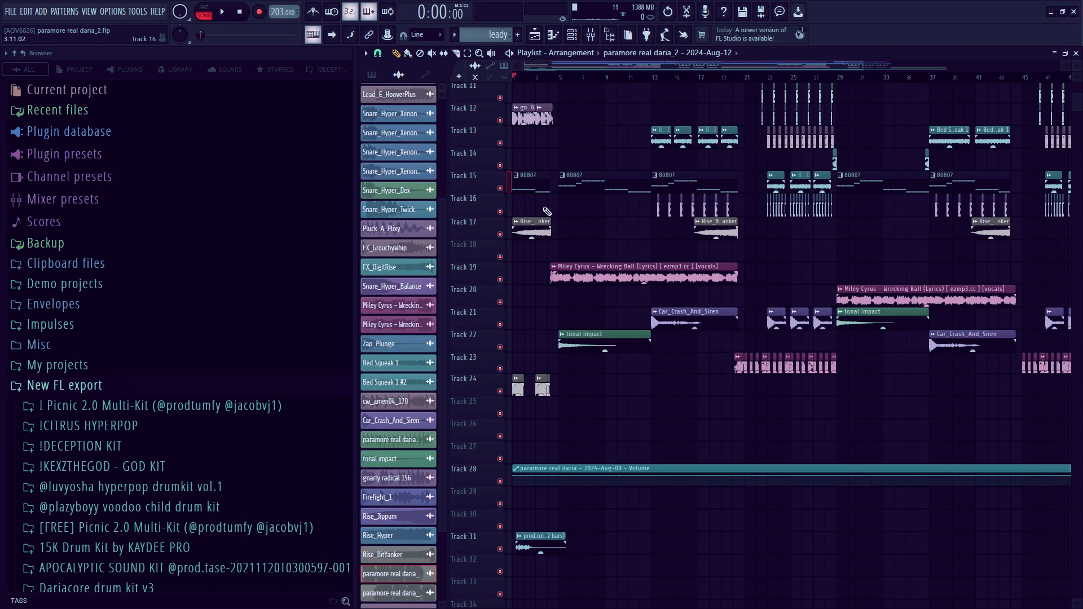
scroll(500, 162, up, 10)
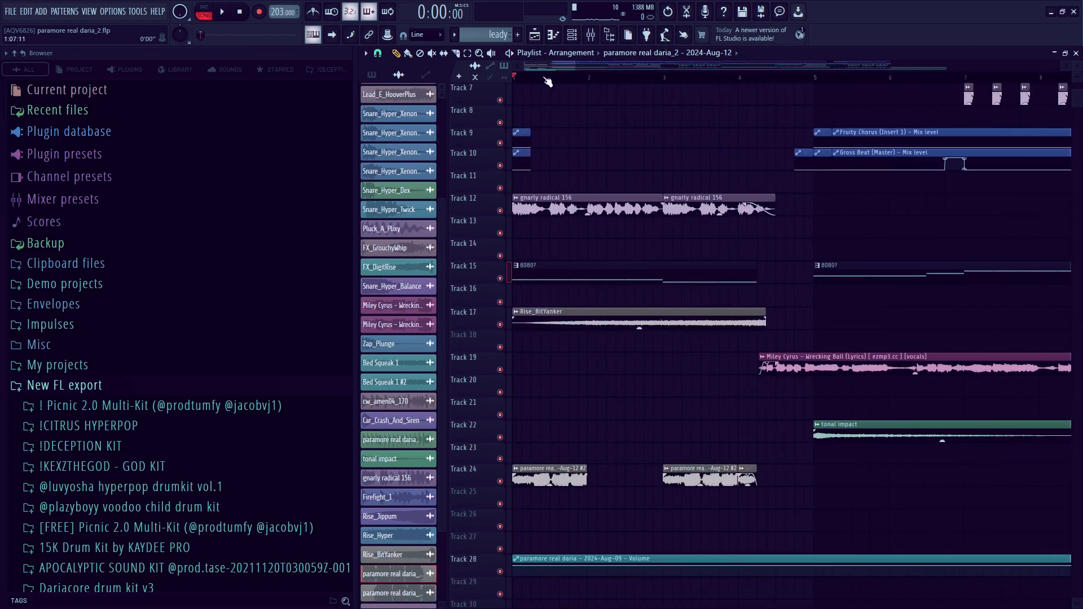